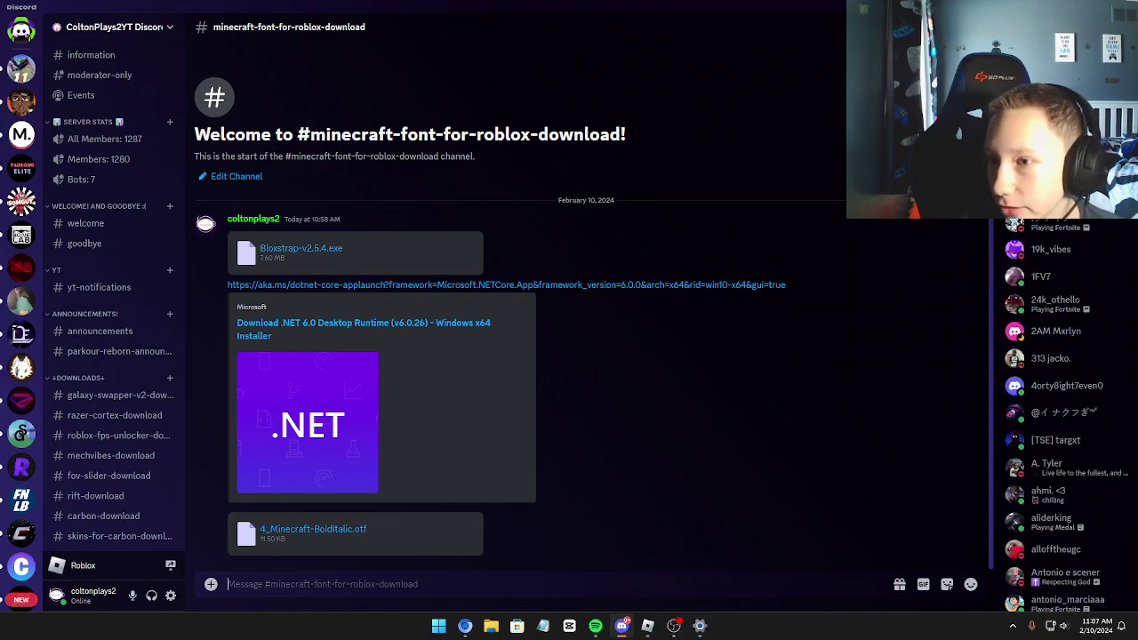
scroll(1095, 388, down, 12)
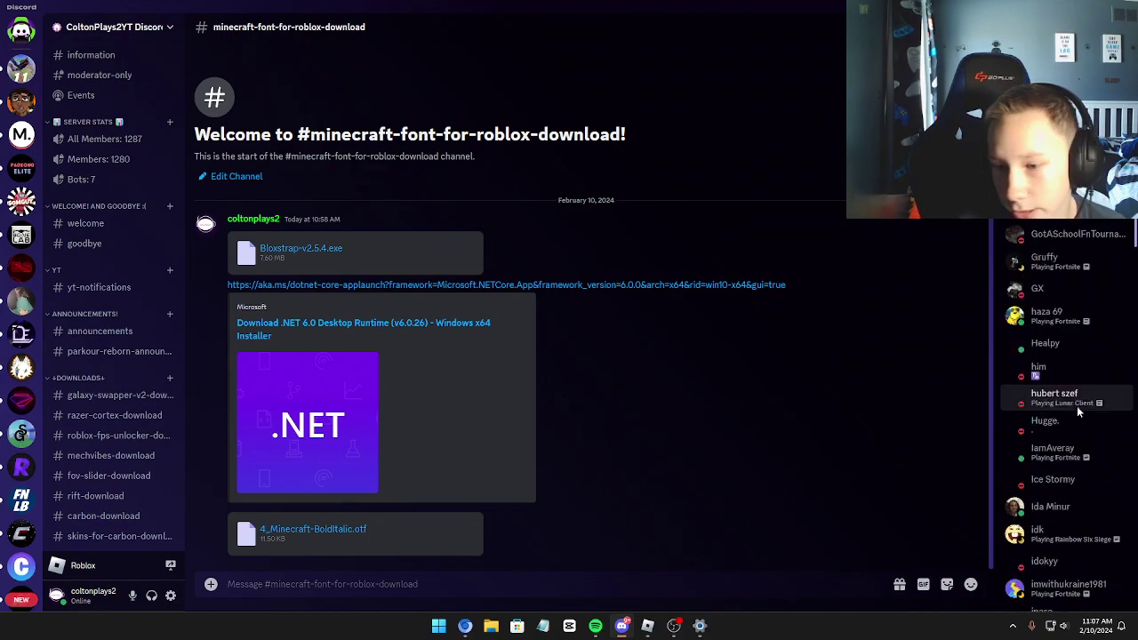
scroll(1059, 402, down, 5)
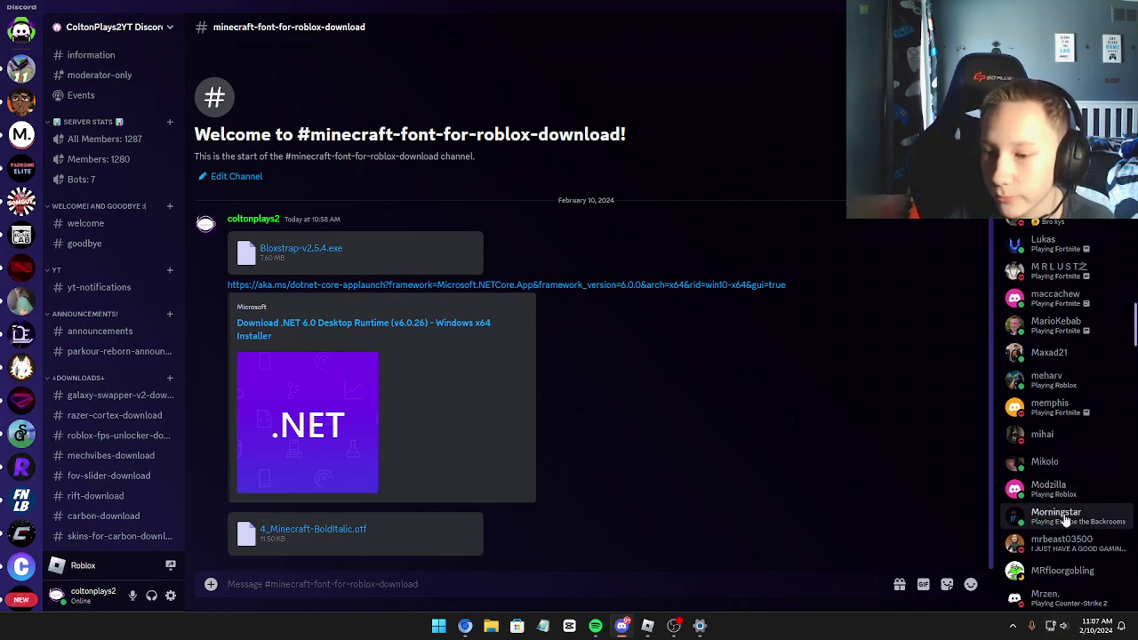
scroll(1065, 519, down, 12)
scroll(1066, 519, down, 15)
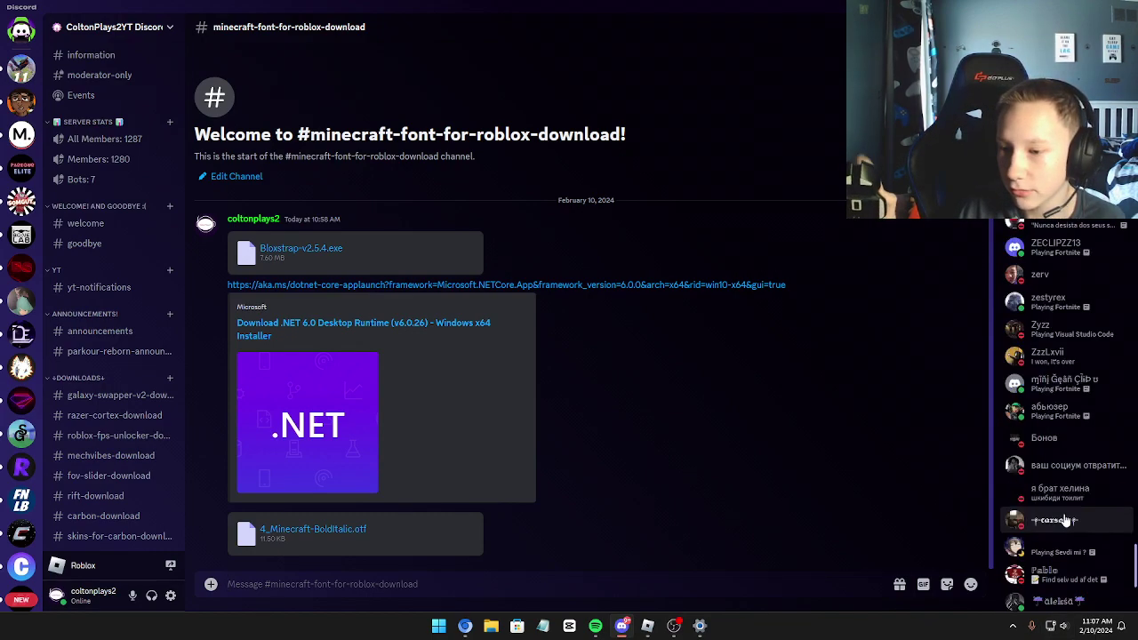
scroll(1065, 520, down, 10)
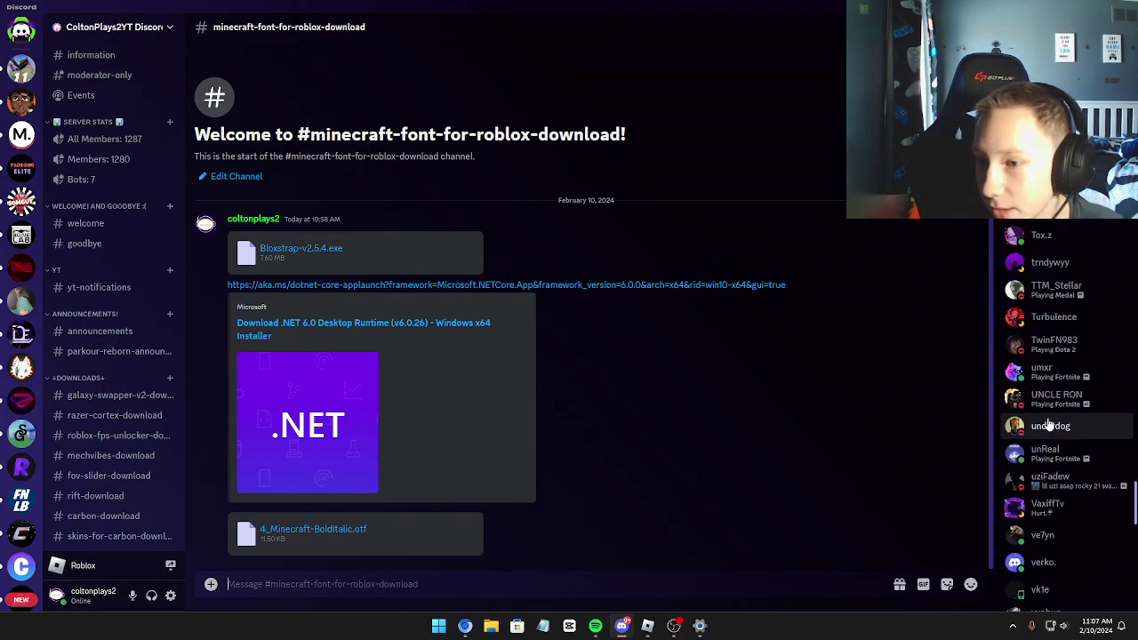
drag(1135, 518, 1068, 214)
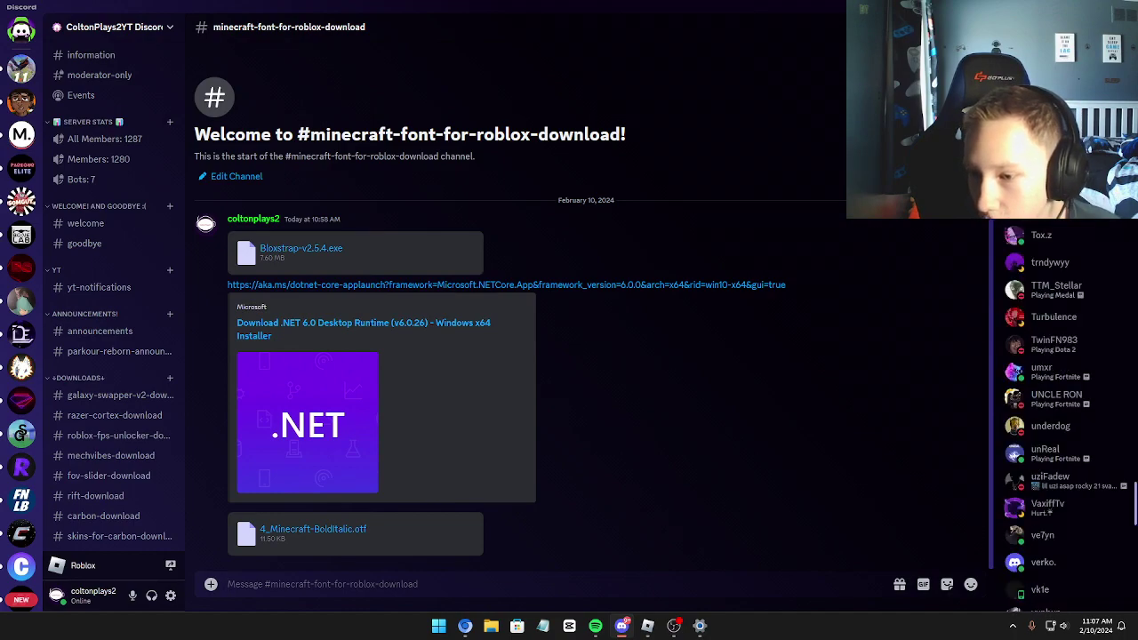
drag(1135, 519, 1123, 71)
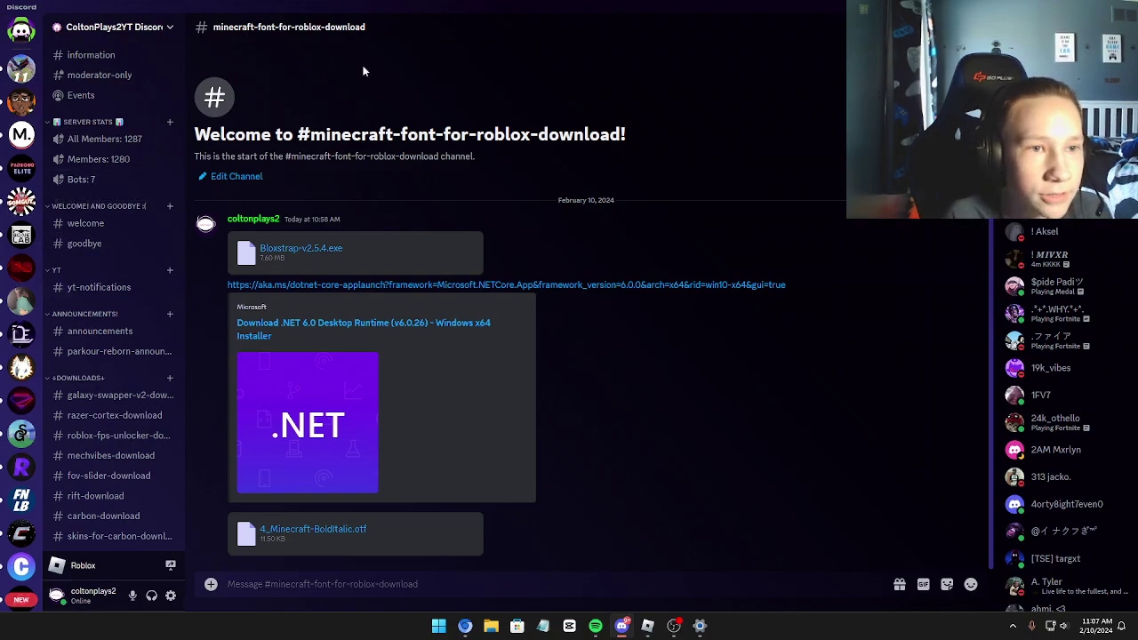
- Open the server's rules channel, then go to the minecraft-font-for-roblox-download channel under Downloads
scroll(122, 203, up, 3)
click(98, 135)
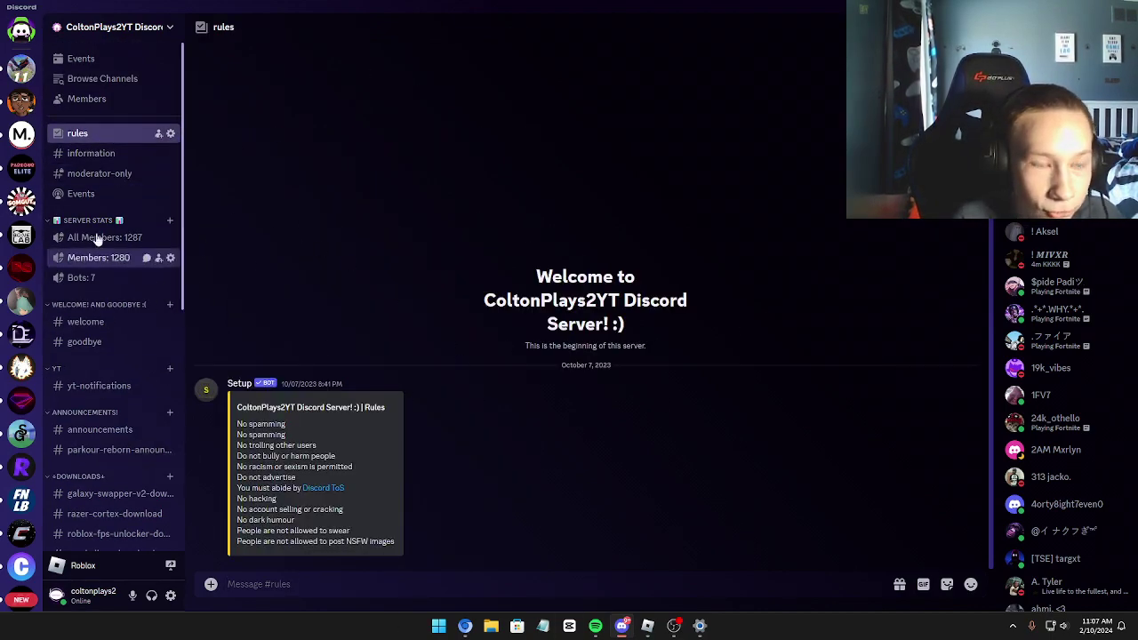
scroll(101, 160, down, 5)
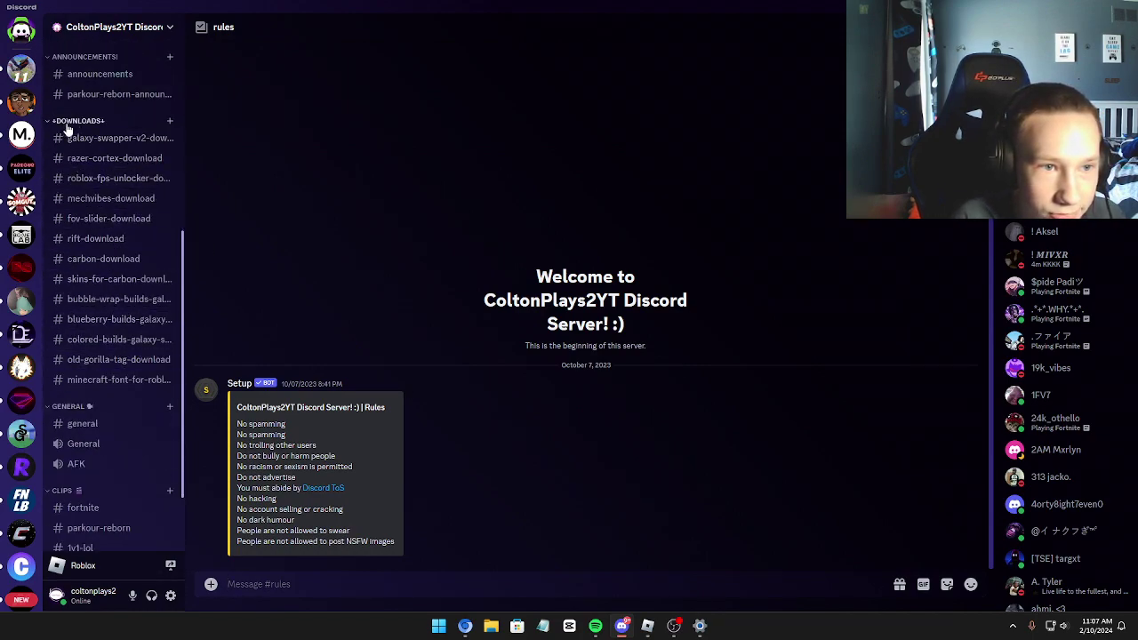
click(76, 387)
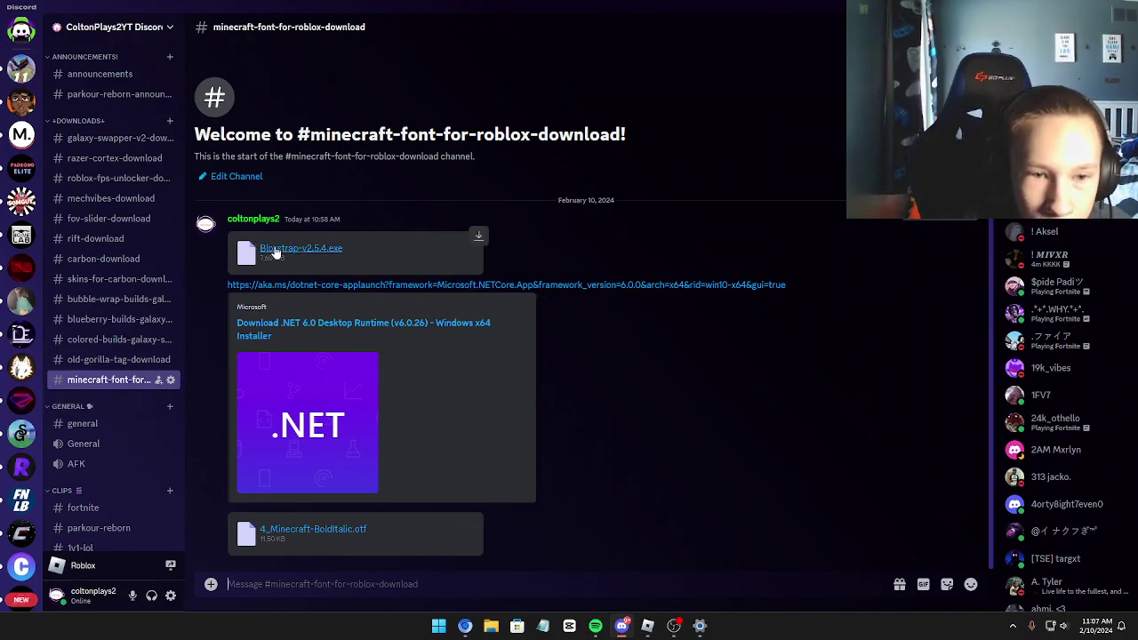
click(326, 249)
click(587, 357)
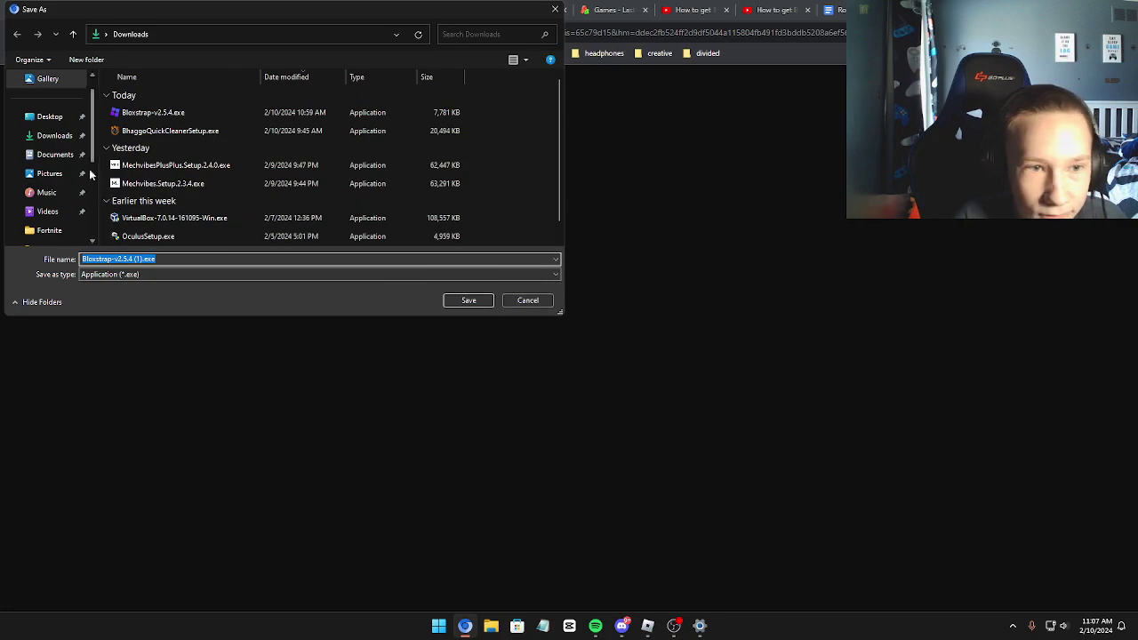
click(507, 299)
key(alt+Tab)
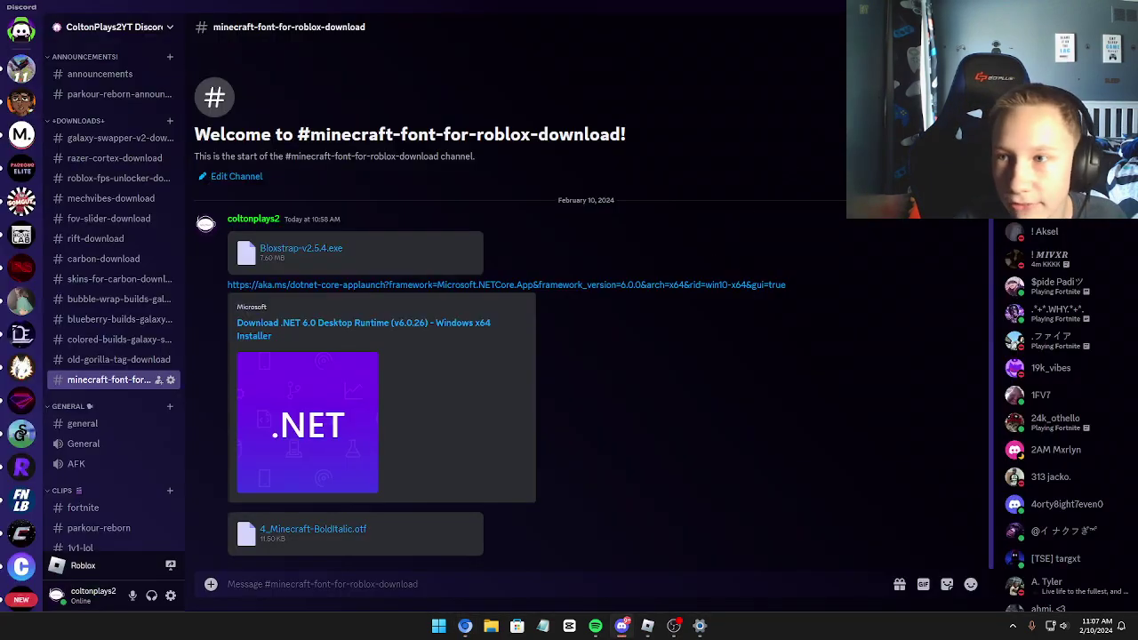
- Switch to File Explorer, open the Downloads folder, move its window toward the desktop's centre, and launch Bloxstrap-v2.5.4.exe
key(alt+Tab)
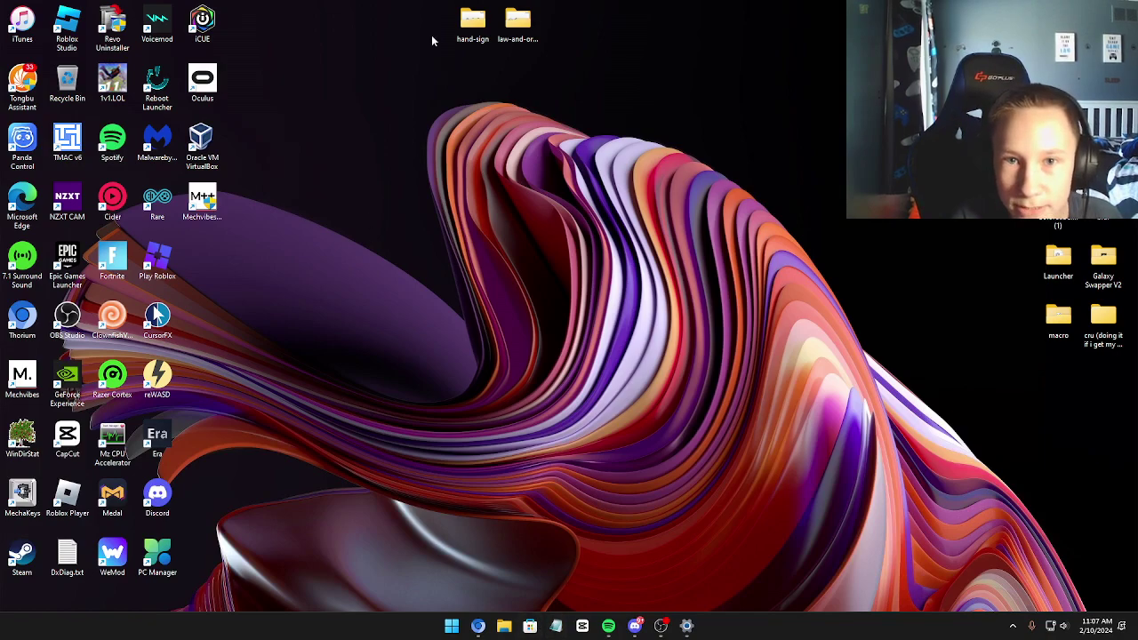
click(504, 626)
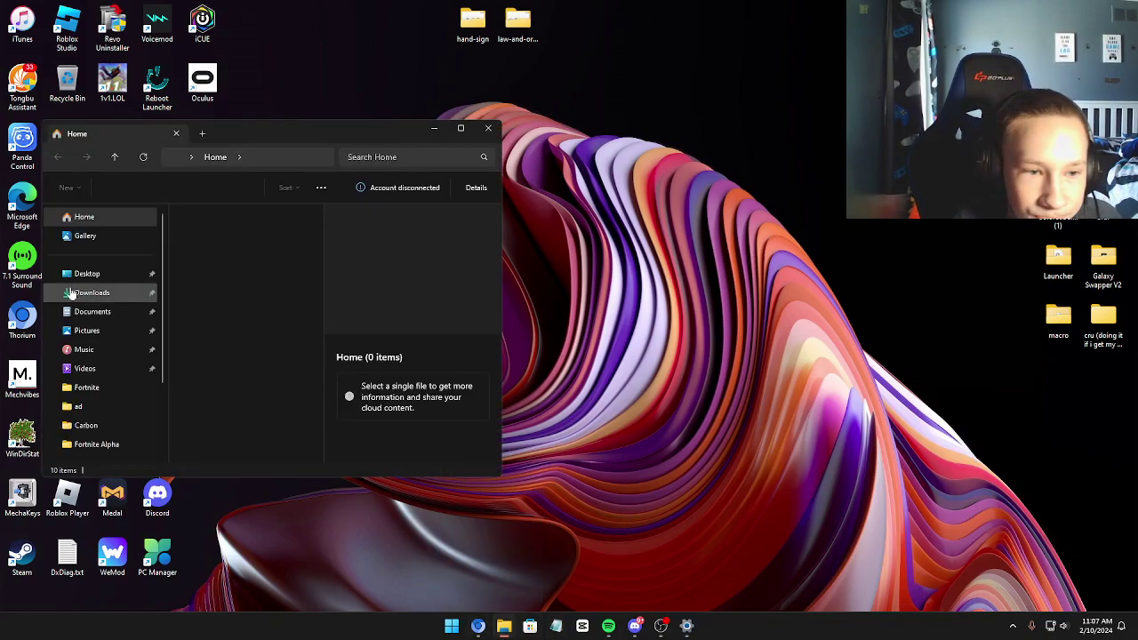
click(98, 298)
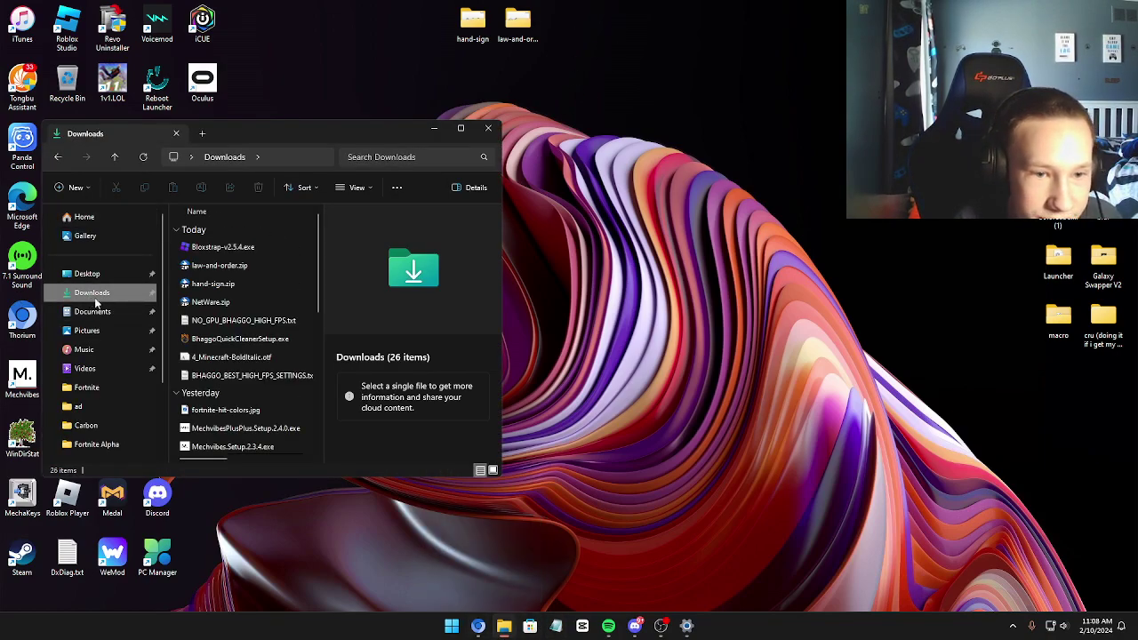
drag(285, 130, 585, 219)
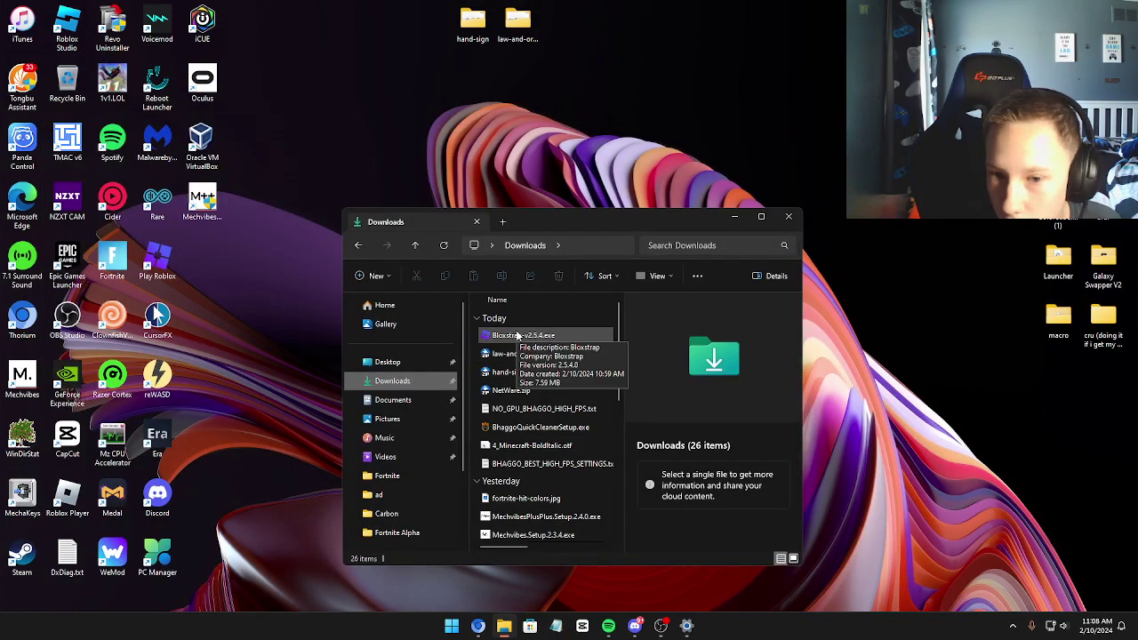
double_click(518, 336)
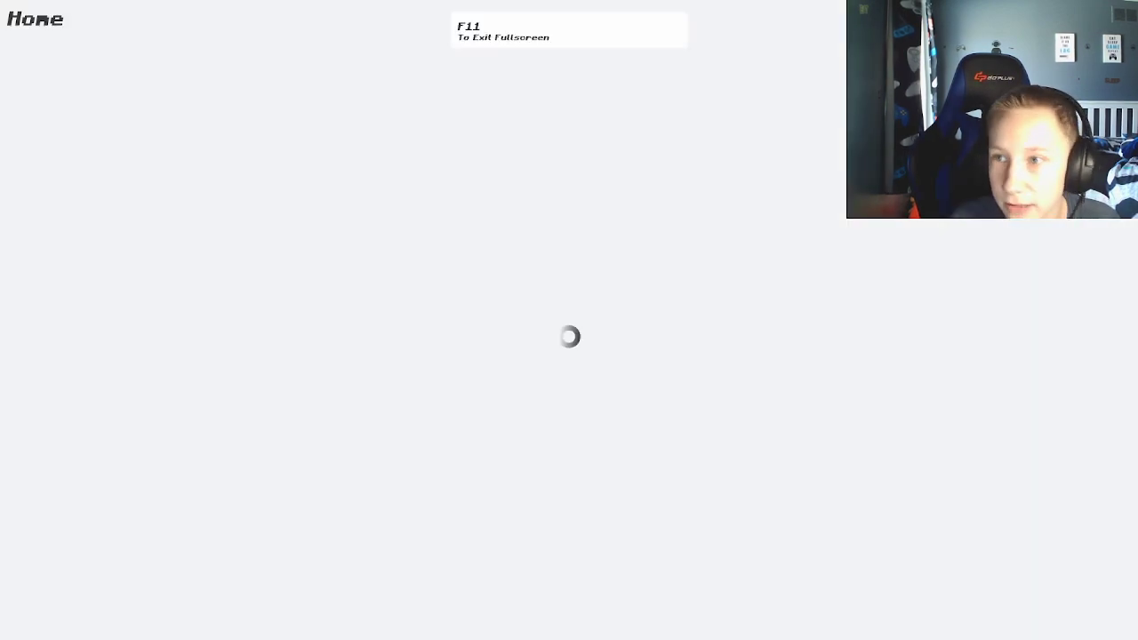
key(super)
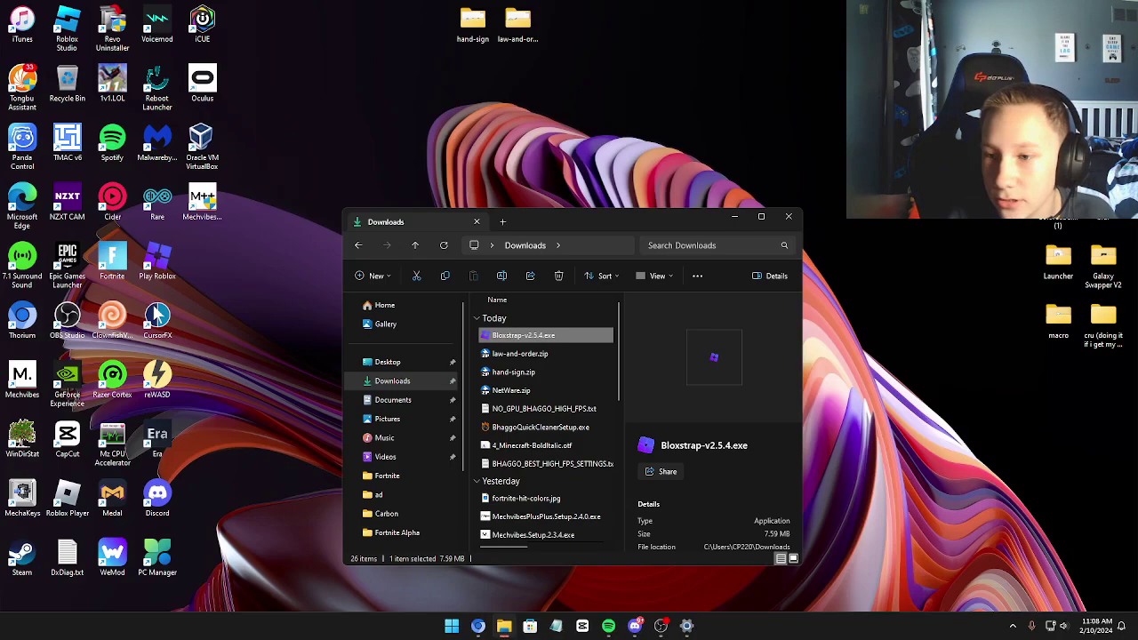
click(661, 626)
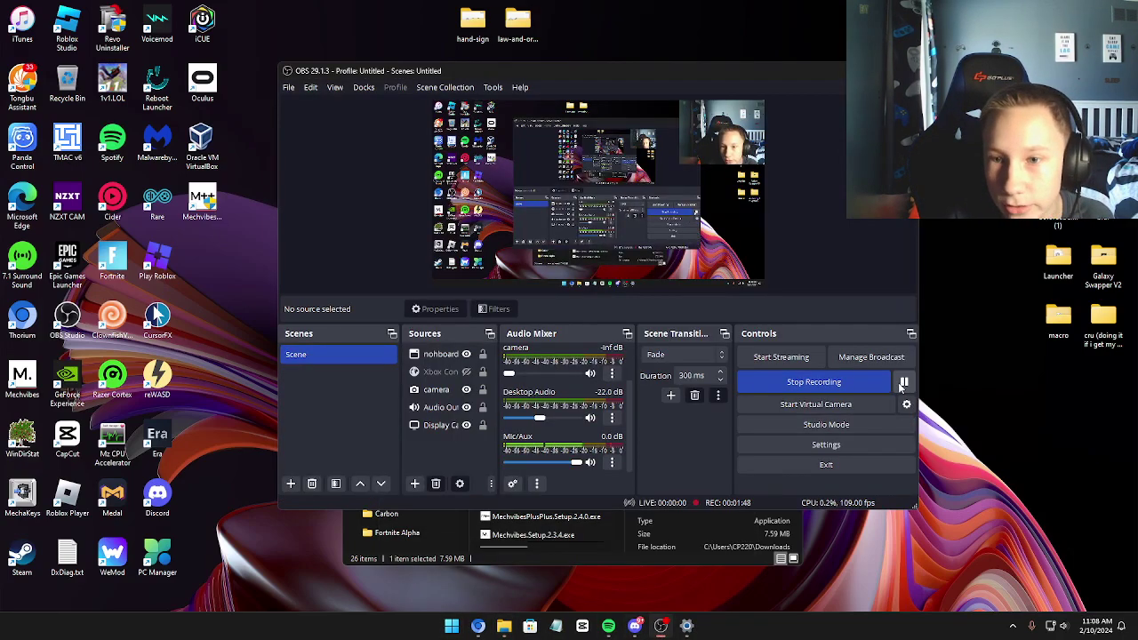
click(904, 383)
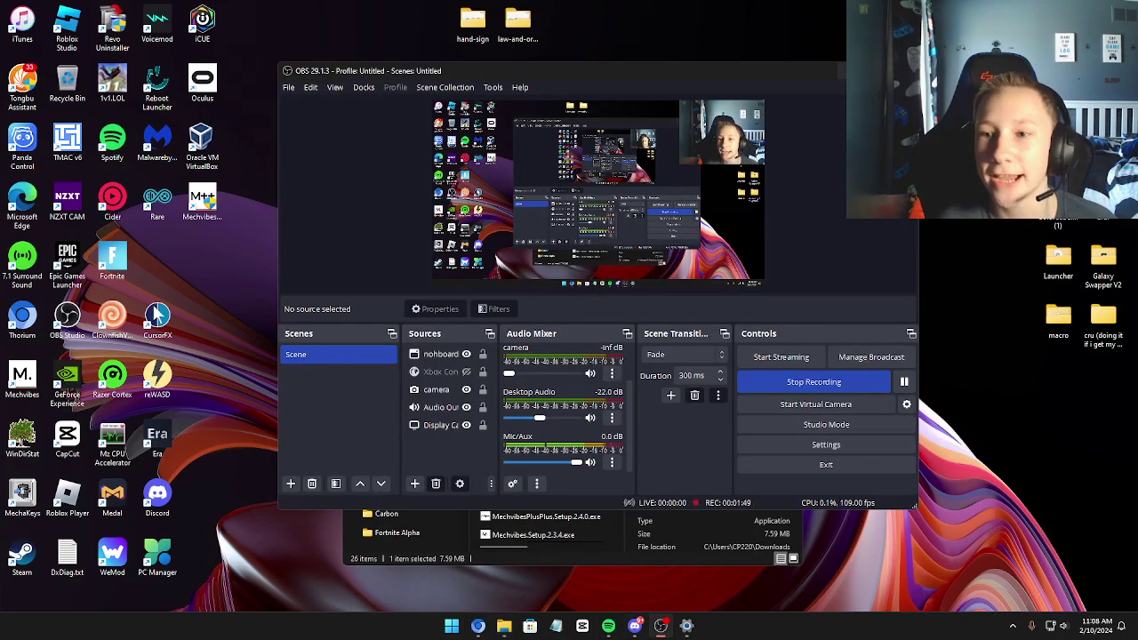
click(865, 70)
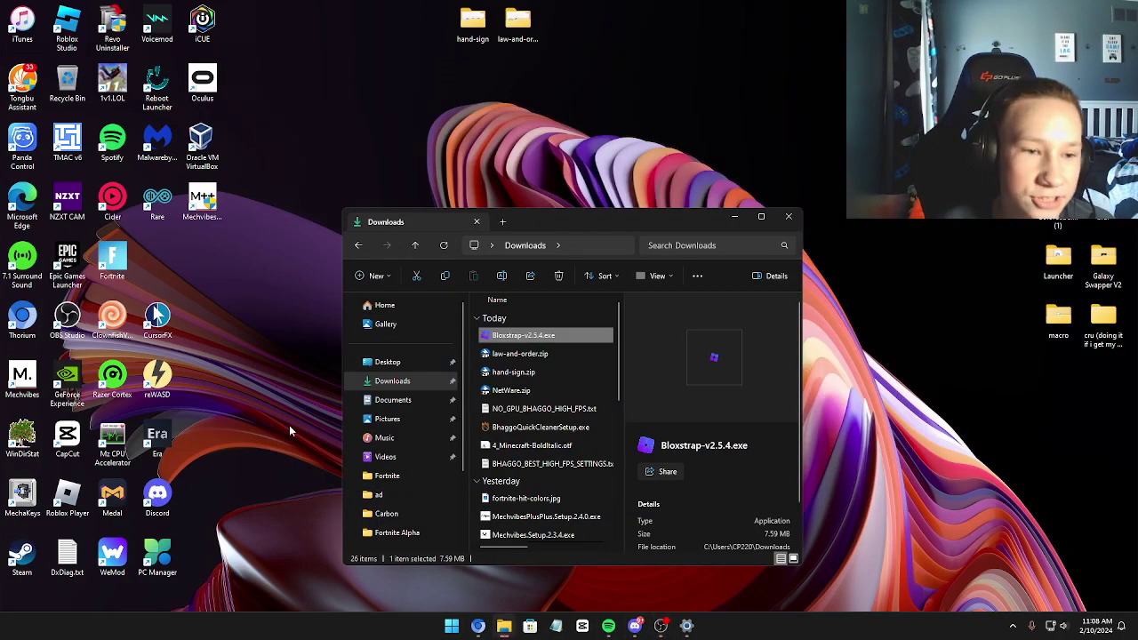
- Launch Bloxstrap-v2.5.4.exe from the Downloads folder again and show the Mods settings in the Bloxstrap Menu
double_click(520, 336)
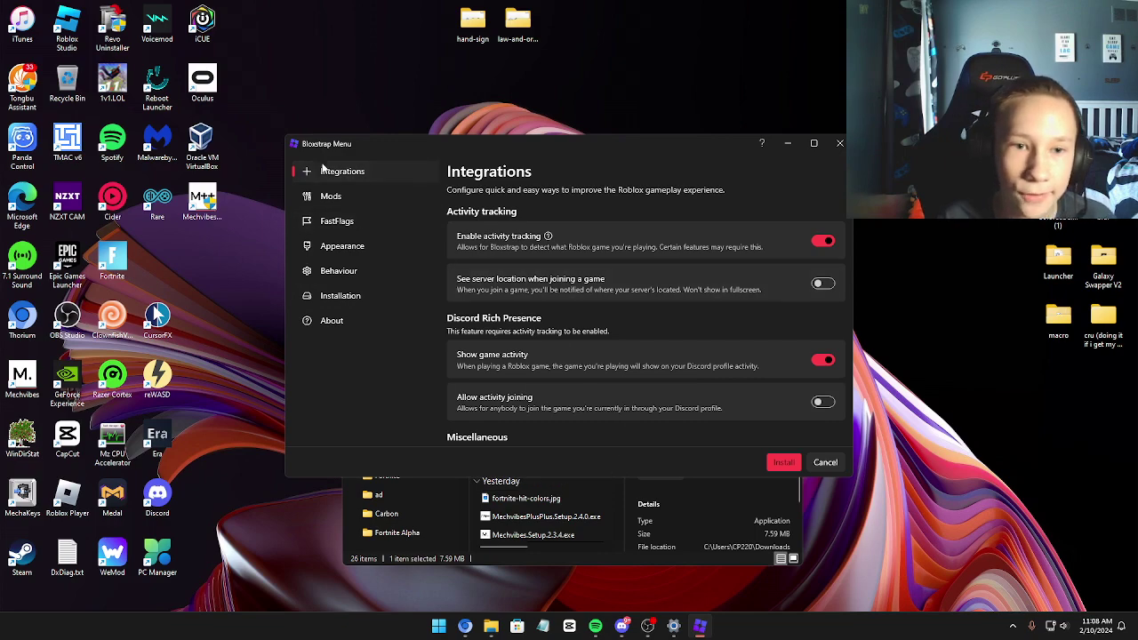
click(329, 196)
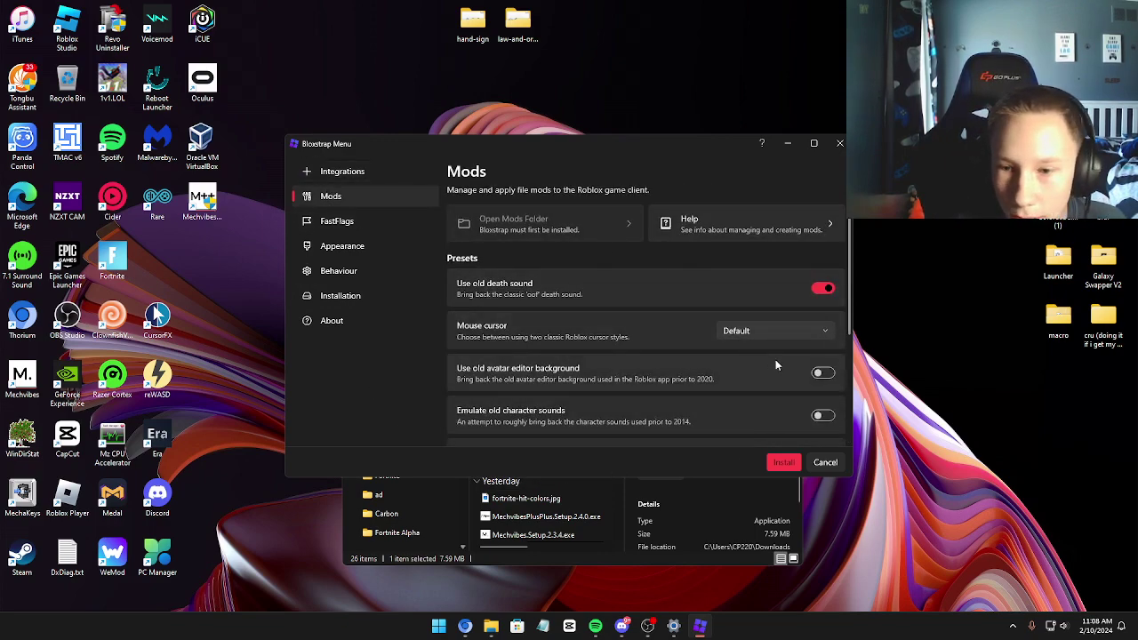
- Examine the FastFlags presets, including the framerate limit, the FastFlag Editor and the escape menu versions, keeping the escape menu at Default
click(343, 221)
double_click(727, 297)
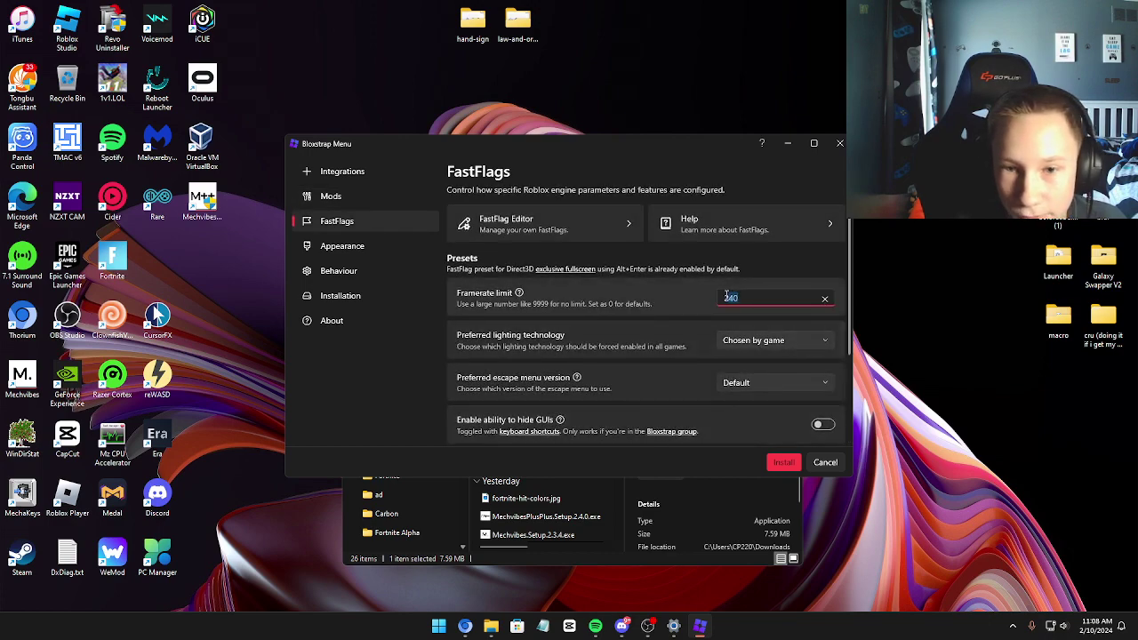
click(509, 220)
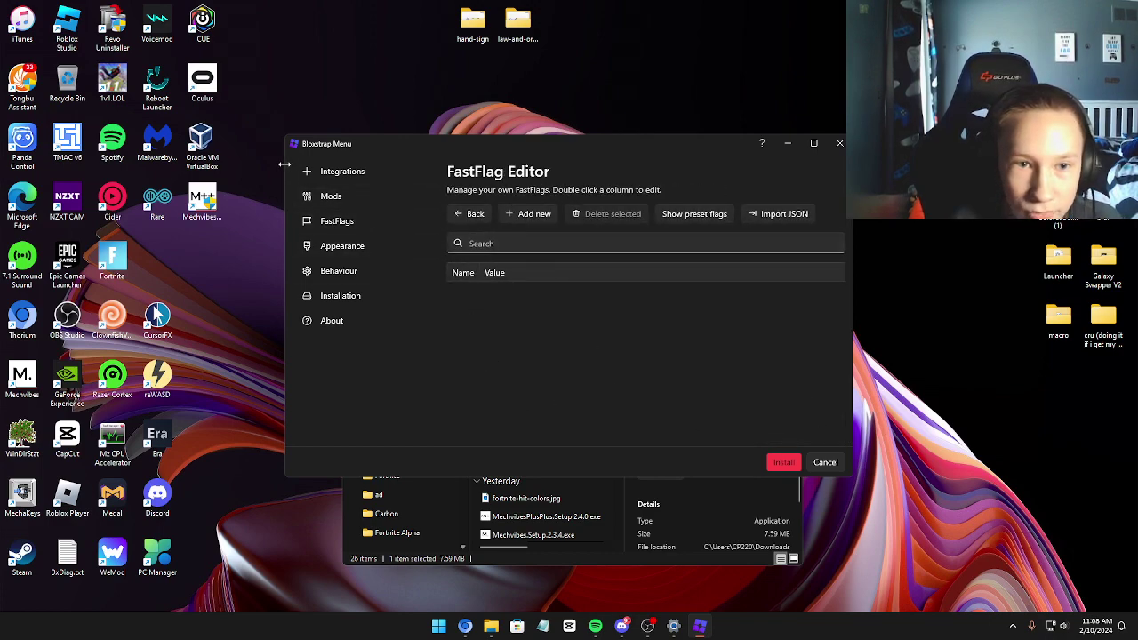
click(337, 222)
scroll(574, 282, down, 3)
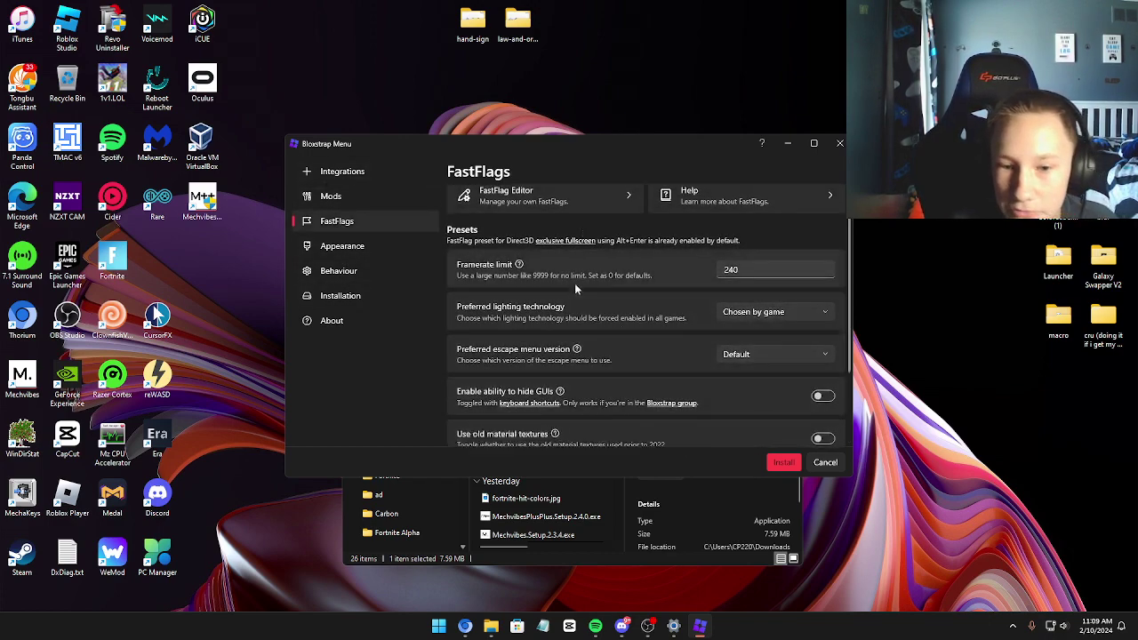
scroll(669, 355, up, 3)
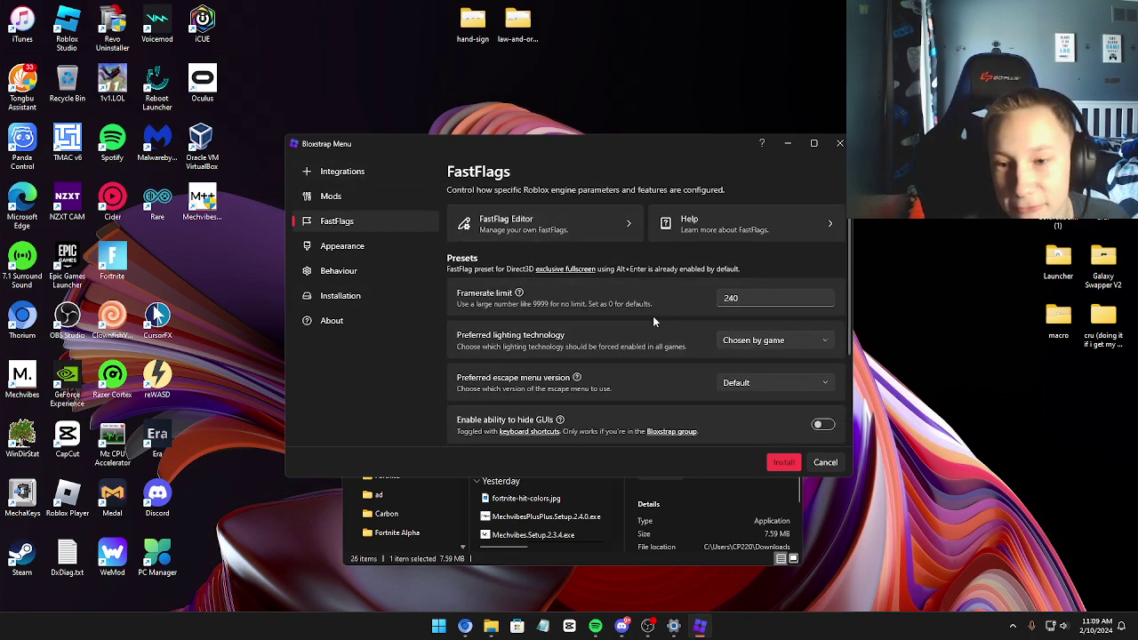
scroll(740, 352, down, 1)
click(739, 329)
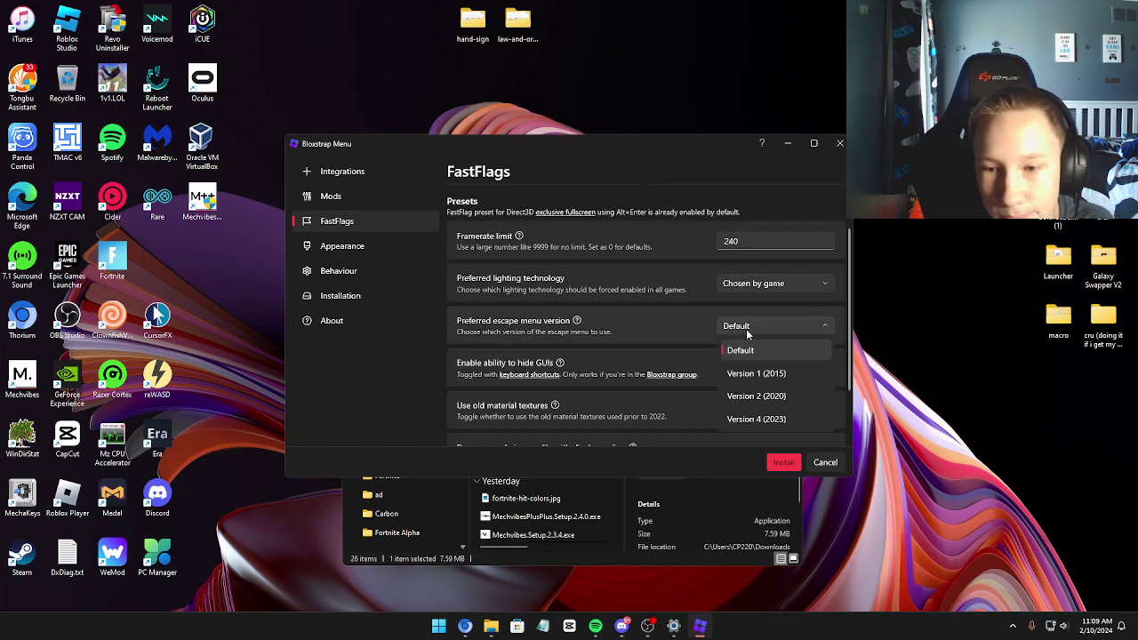
click(757, 354)
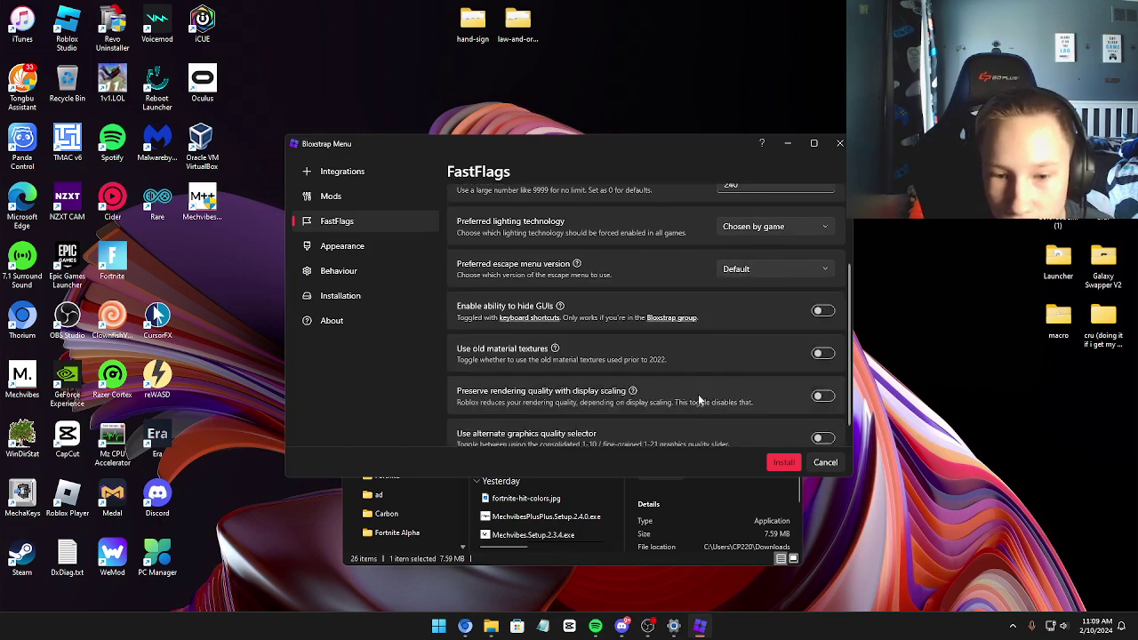
scroll(510, 307, down, 1)
- Return to the Mods settings and locate the Apply custom font option under Miscellaneous
click(364, 196)
scroll(767, 350, down, 2)
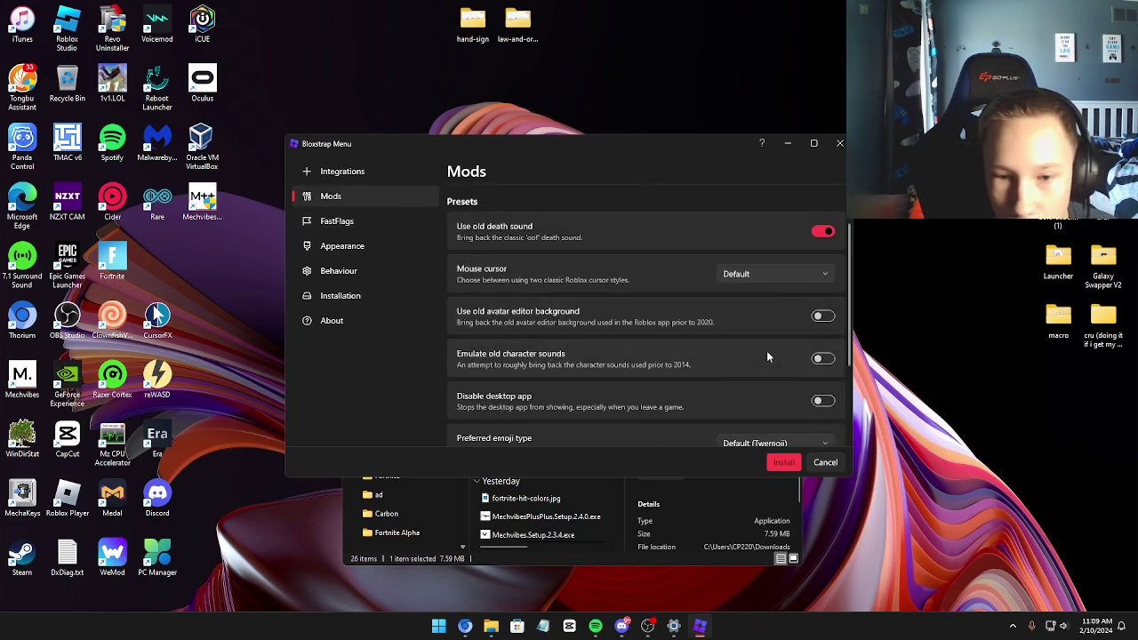
scroll(771, 356, down, 1)
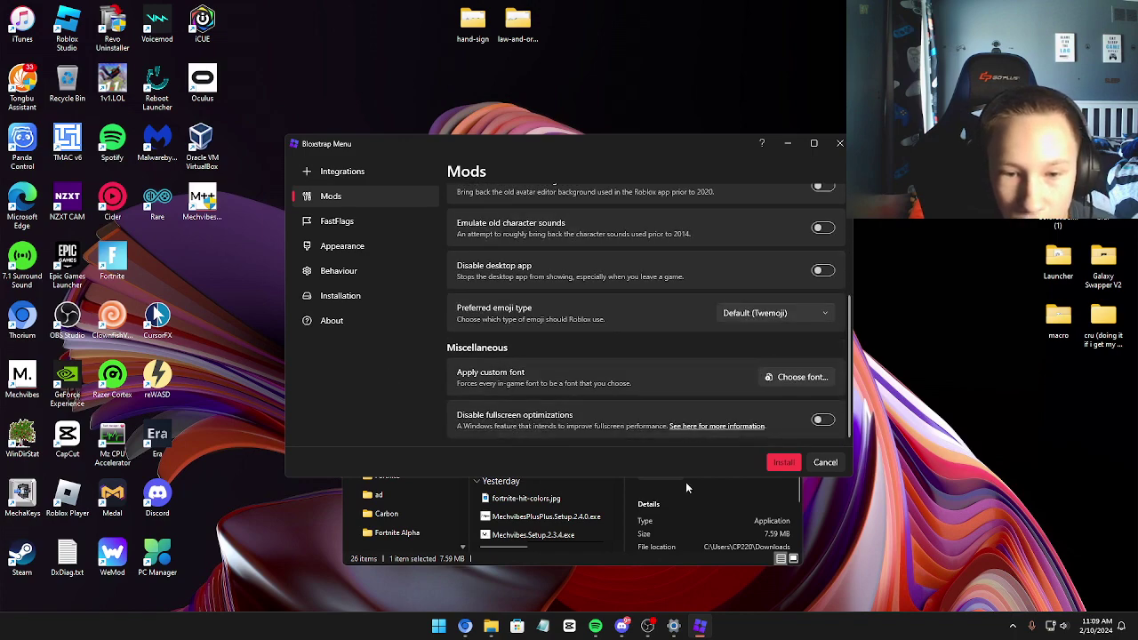
scroll(746, 314, up, 3)
scroll(622, 316, down, 3)
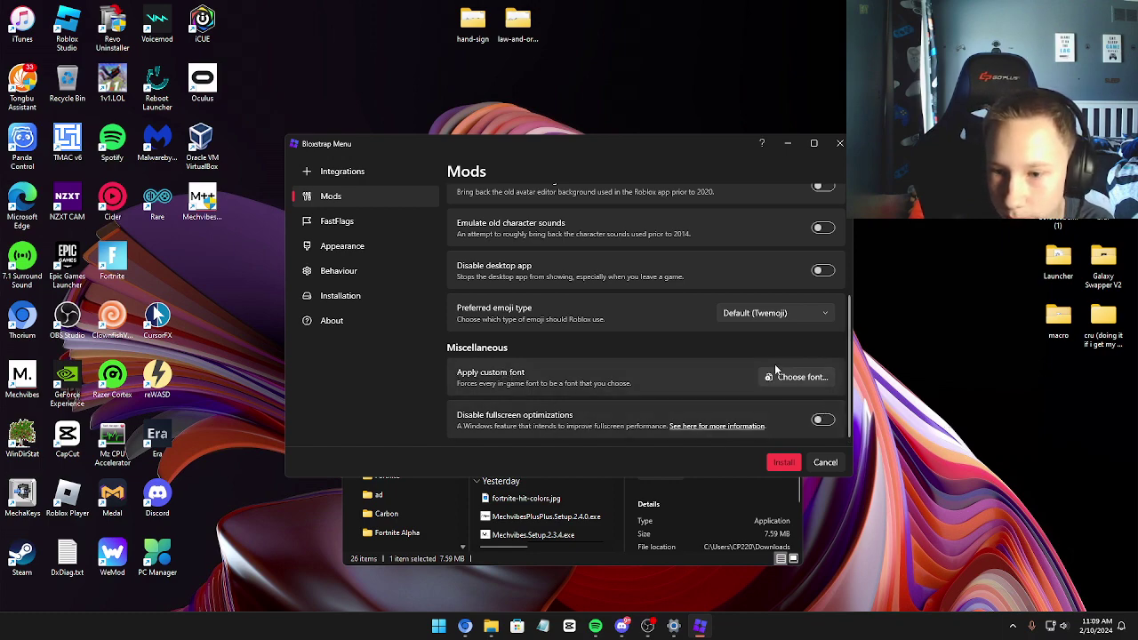
- Switch to Discord to check the 4_Minecraft-BoldItalic.otf attachment, then minimize Discord and the Bloxstrap Menu
click(621, 626)
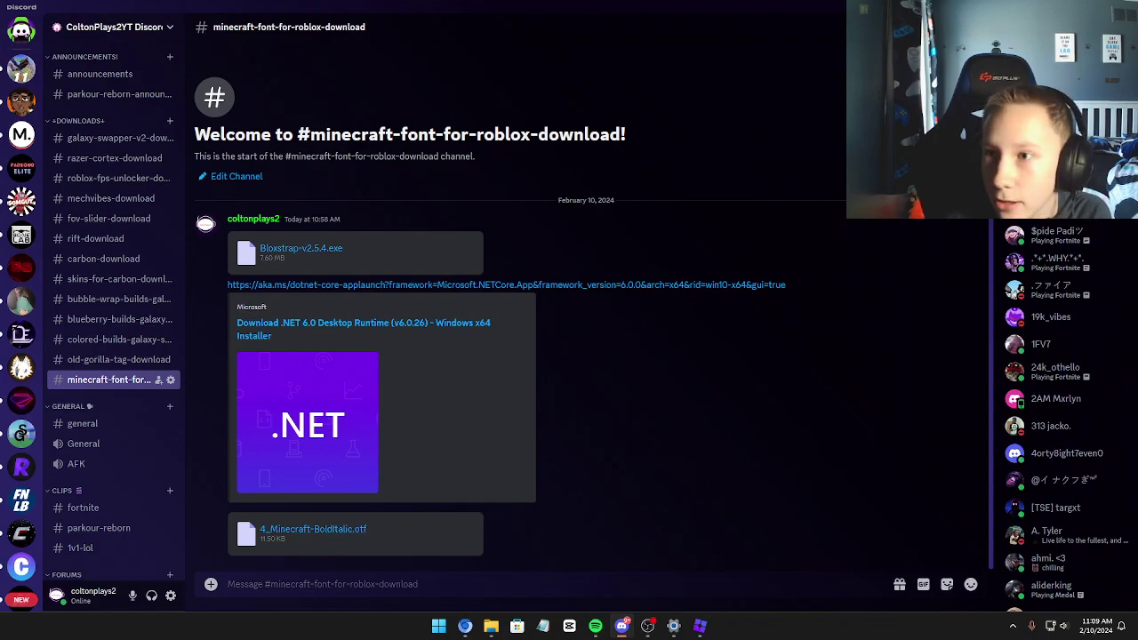
click(1095, 7)
click(787, 142)
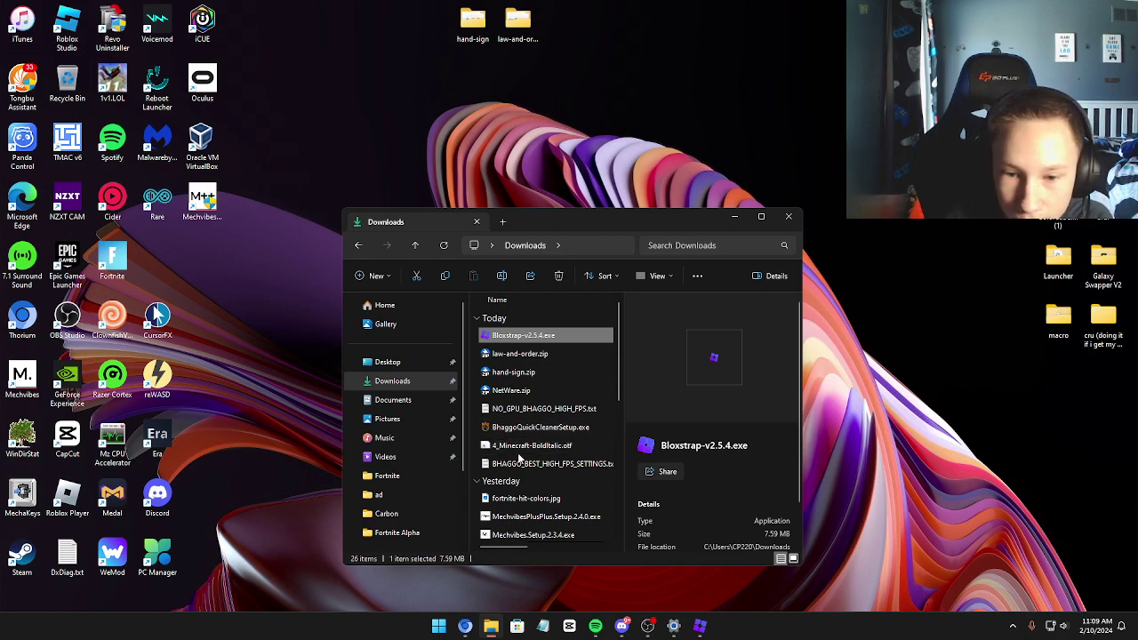
- Preview 4_Minecraft-BoldItalic.otf from the Downloads folder, close the font preview, and bring back the Bloxstrap Menu
double_click(498, 447)
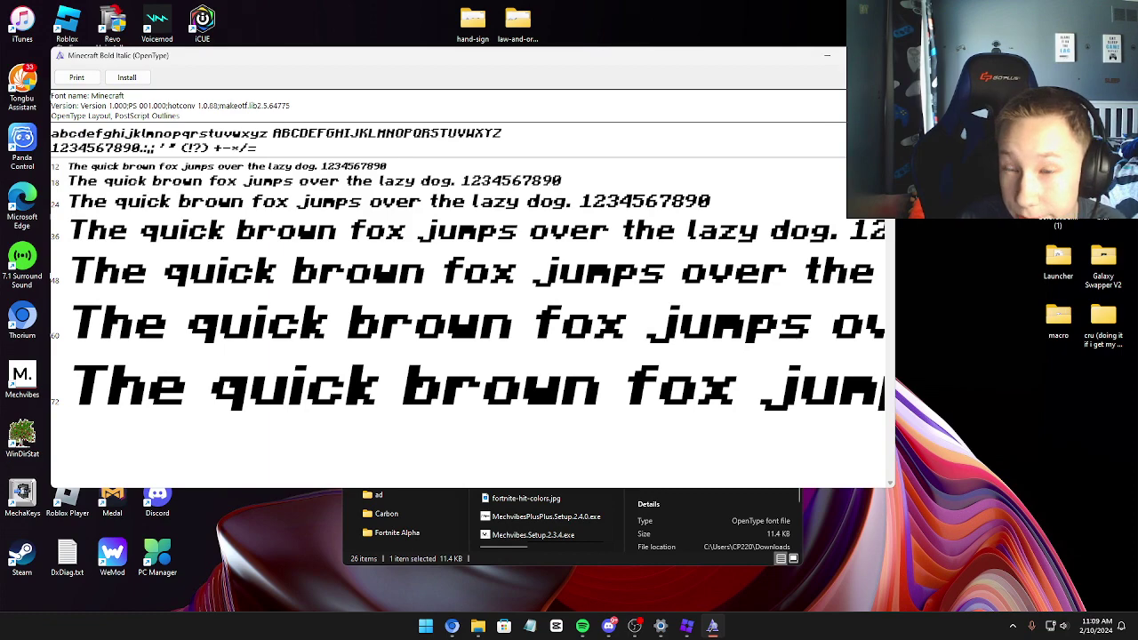
click(876, 55)
click(699, 626)
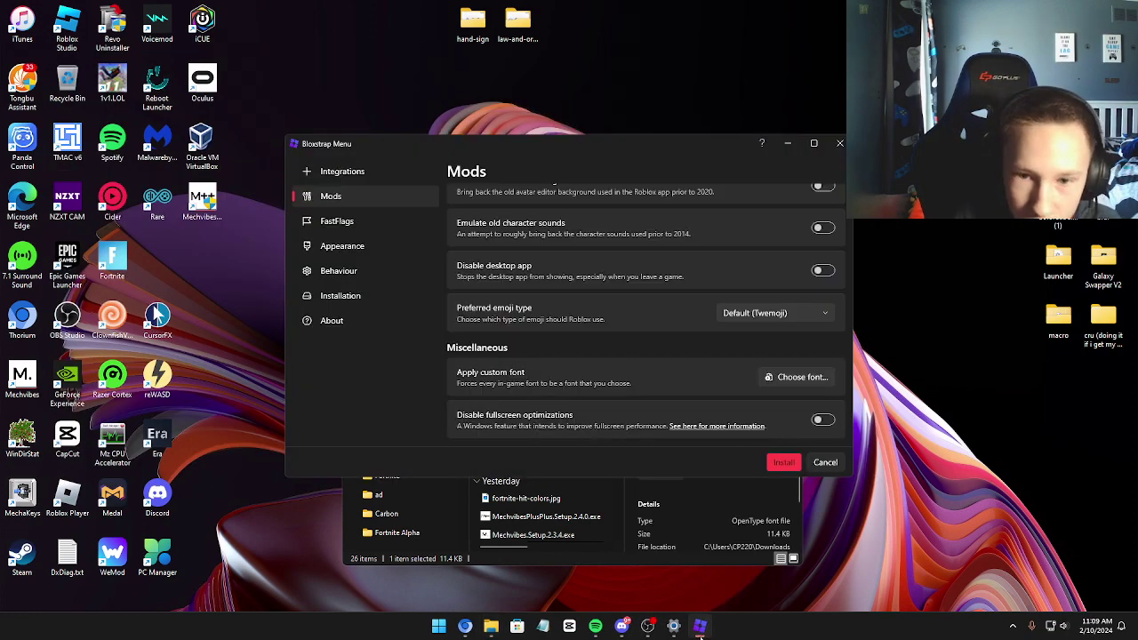
- Apply 4_Minecraft-BoldItalic.otf from the Downloads folder as the custom font for every in-game font
click(797, 378)
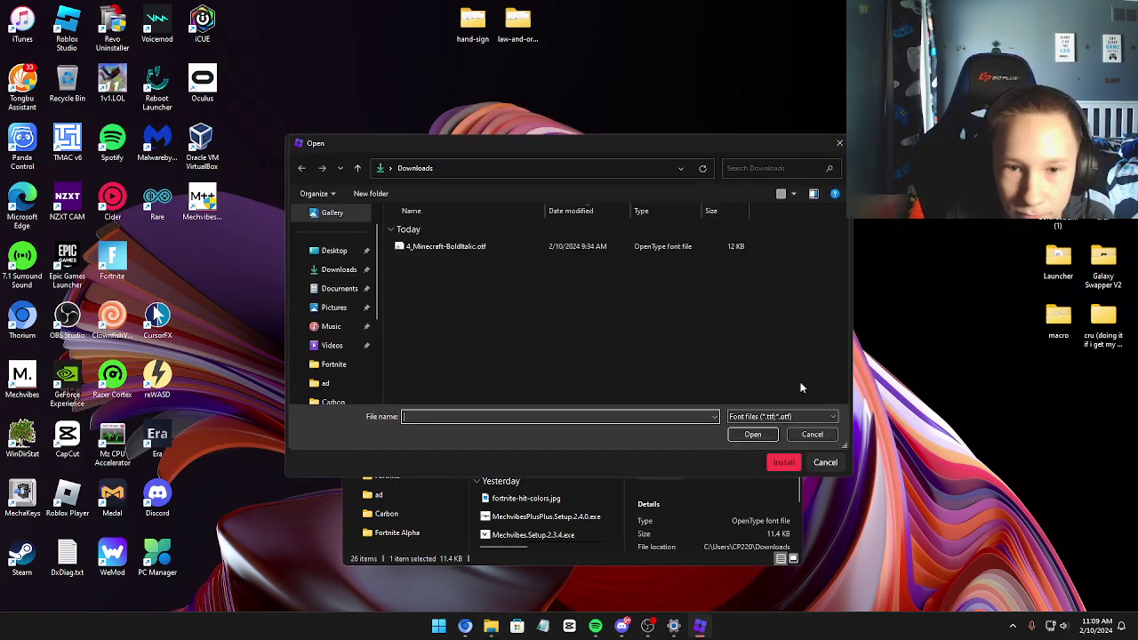
double_click(455, 248)
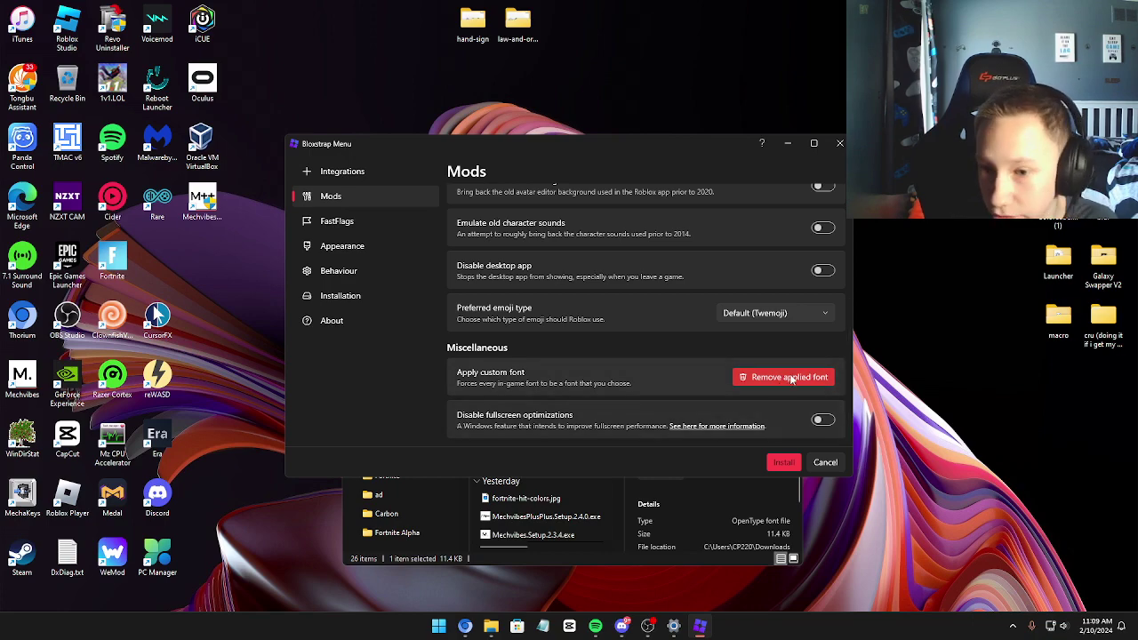
scroll(638, 381, up, 1)
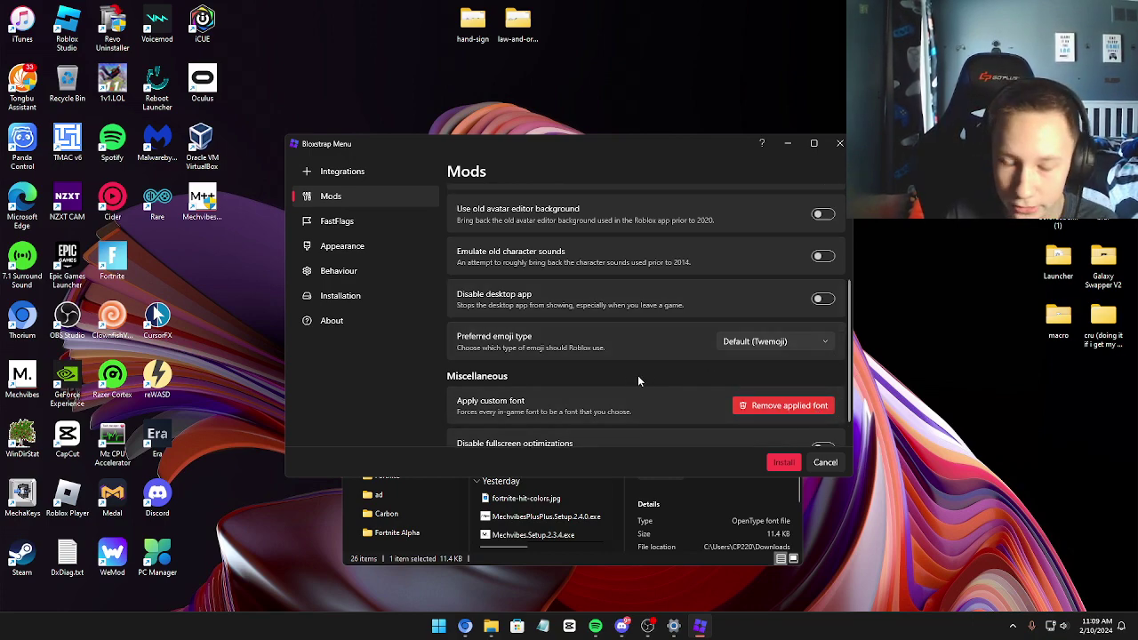
scroll(637, 381, up, 5)
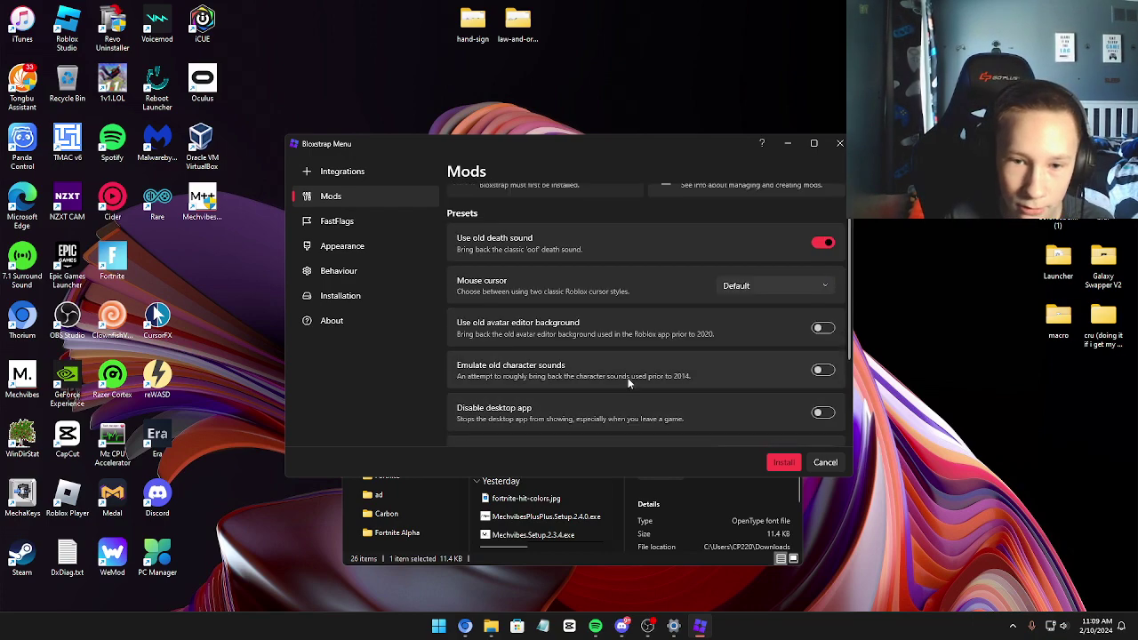
- Turn on Use old material textures in the FastFlags presets and review the other presets
click(338, 178)
click(311, 221)
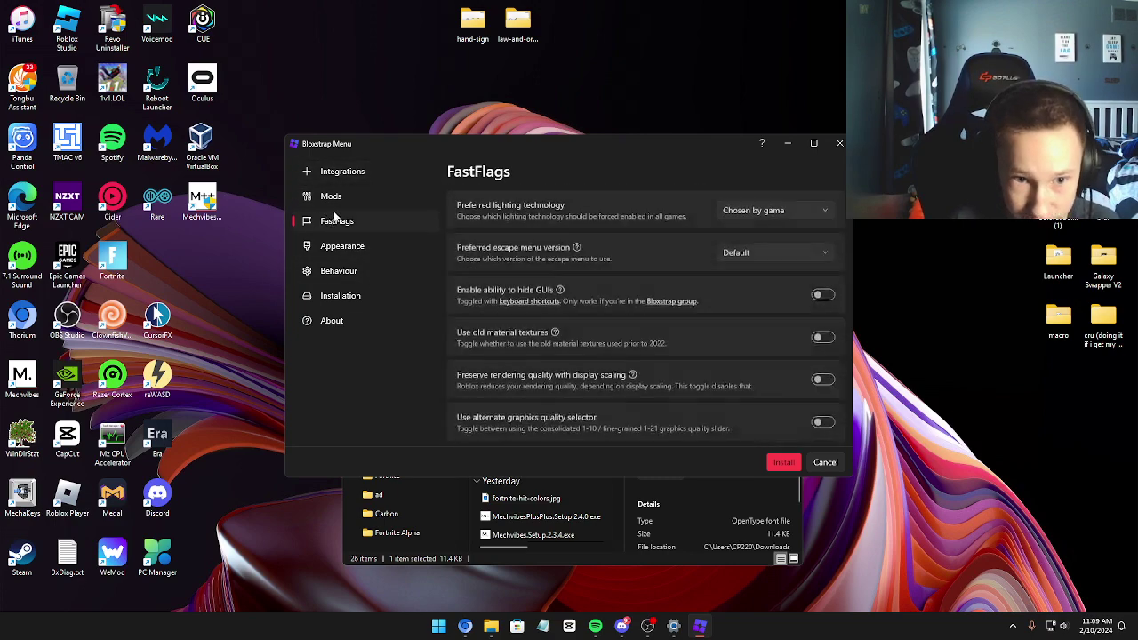
scroll(844, 330, up, 4)
scroll(712, 360, down, 4)
click(822, 336)
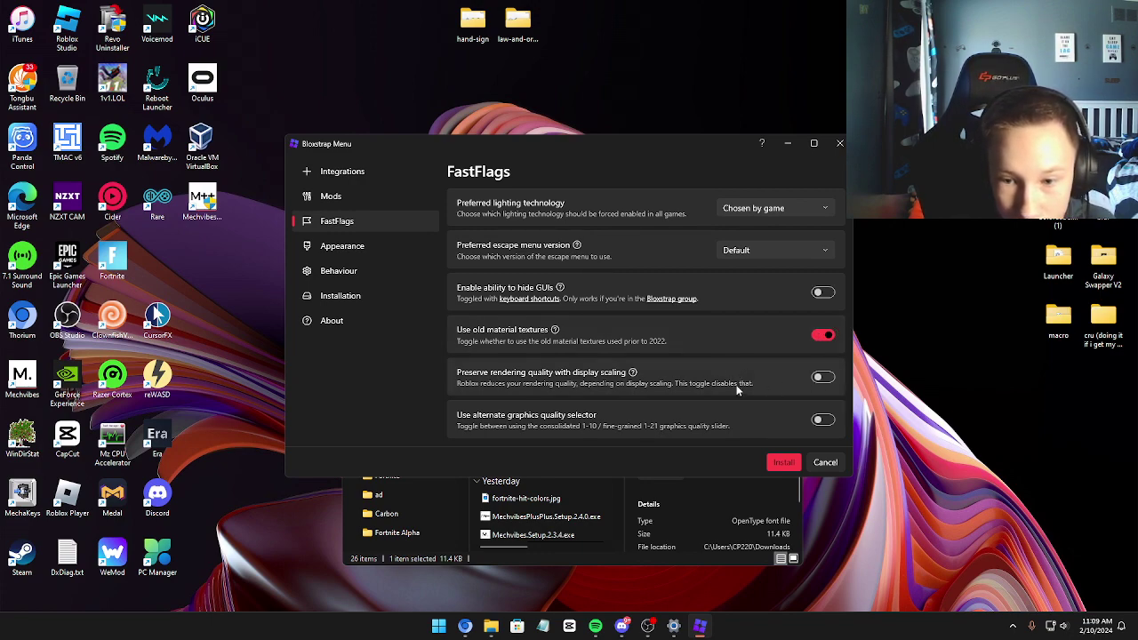
scroll(734, 407, up, 2)
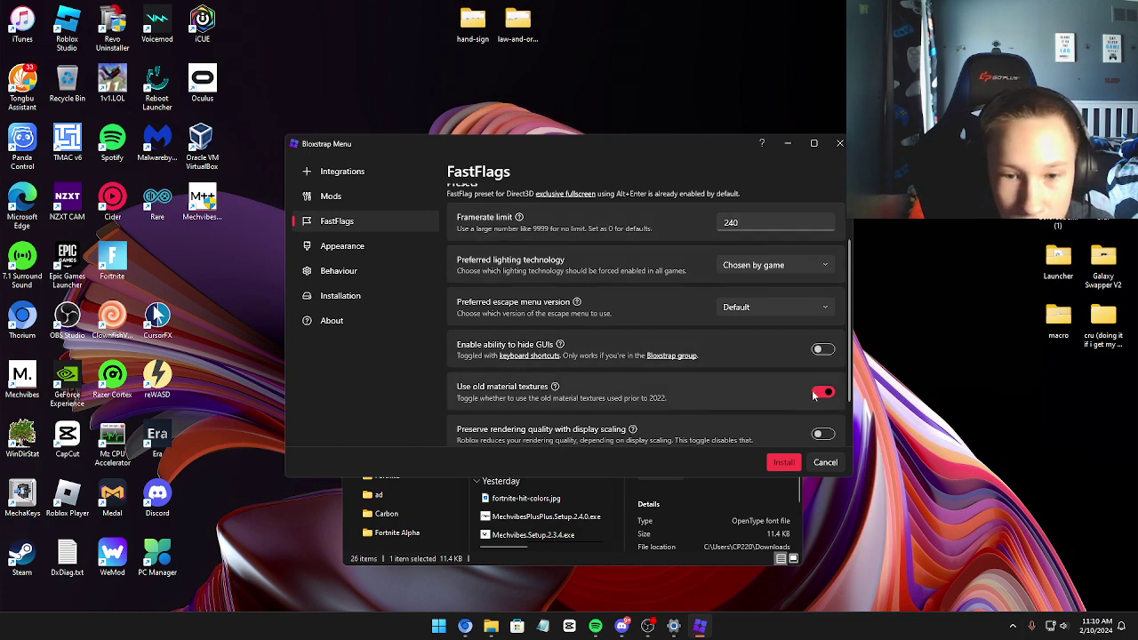
scroll(794, 380, down, 2)
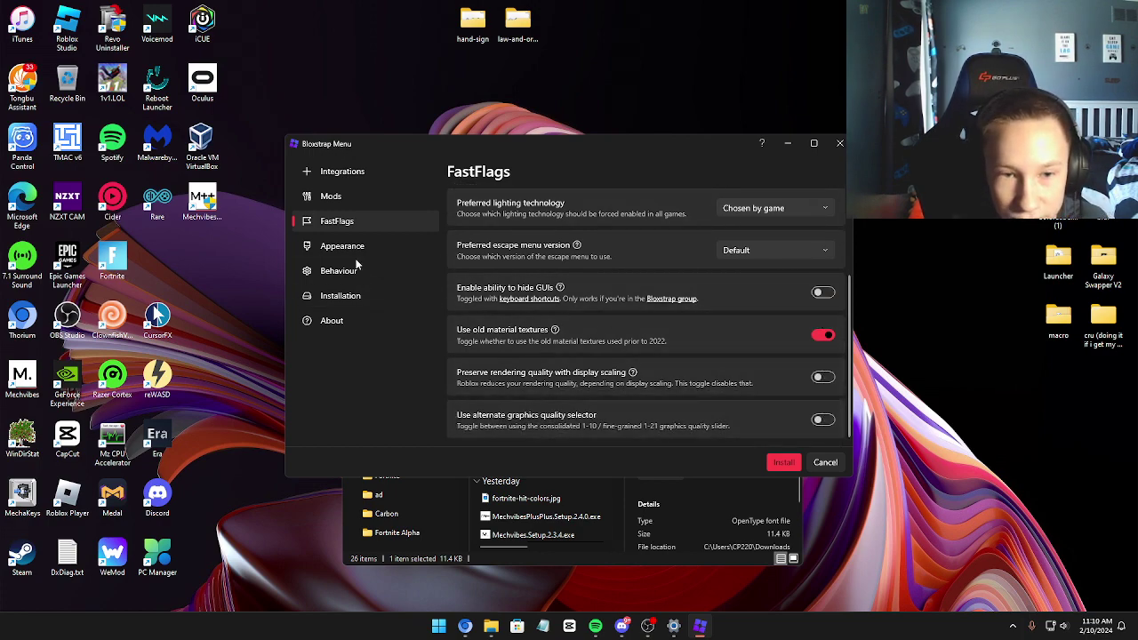
scroll(605, 324, up, 4)
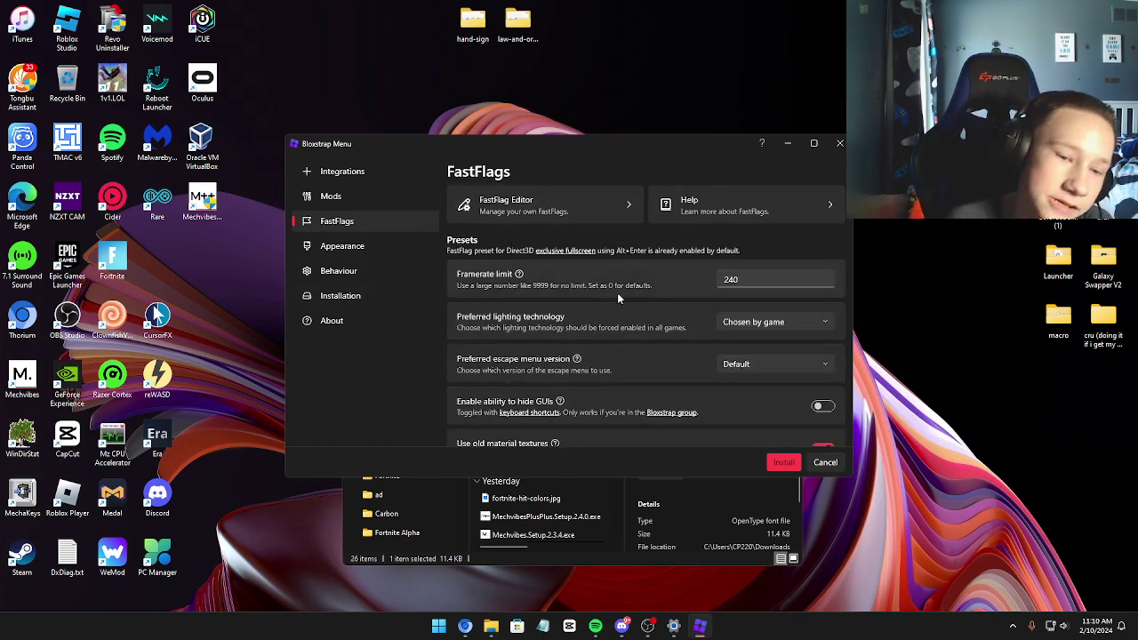
scroll(560, 338, up, 1)
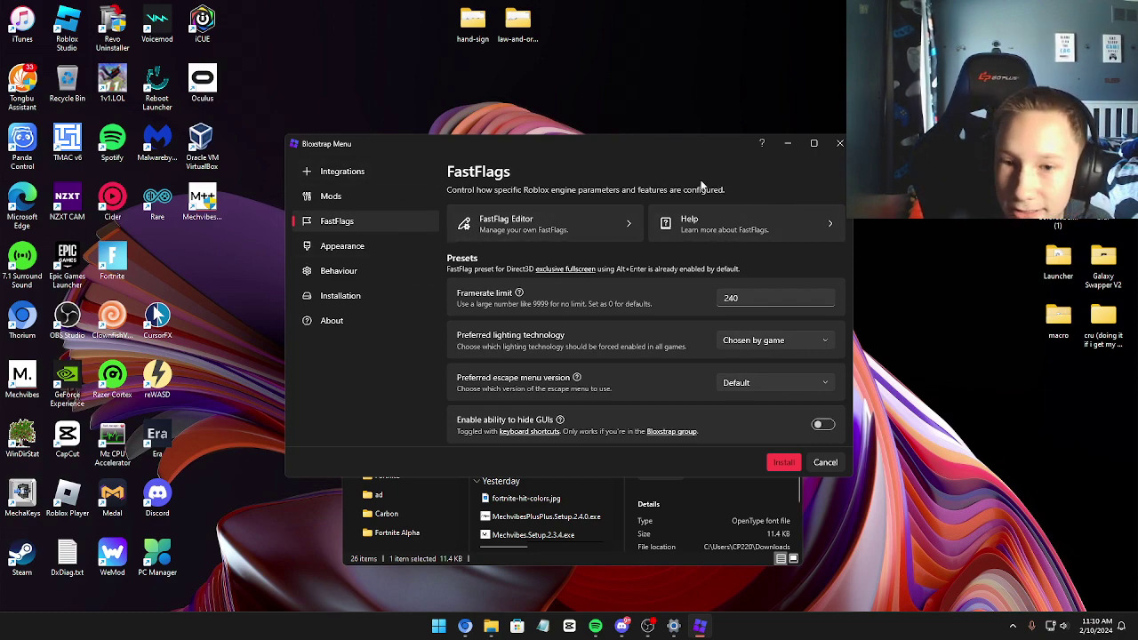
- Proceed with the installation from the FastFlags settings to the pre-install information page
click(622, 626)
click(622, 628)
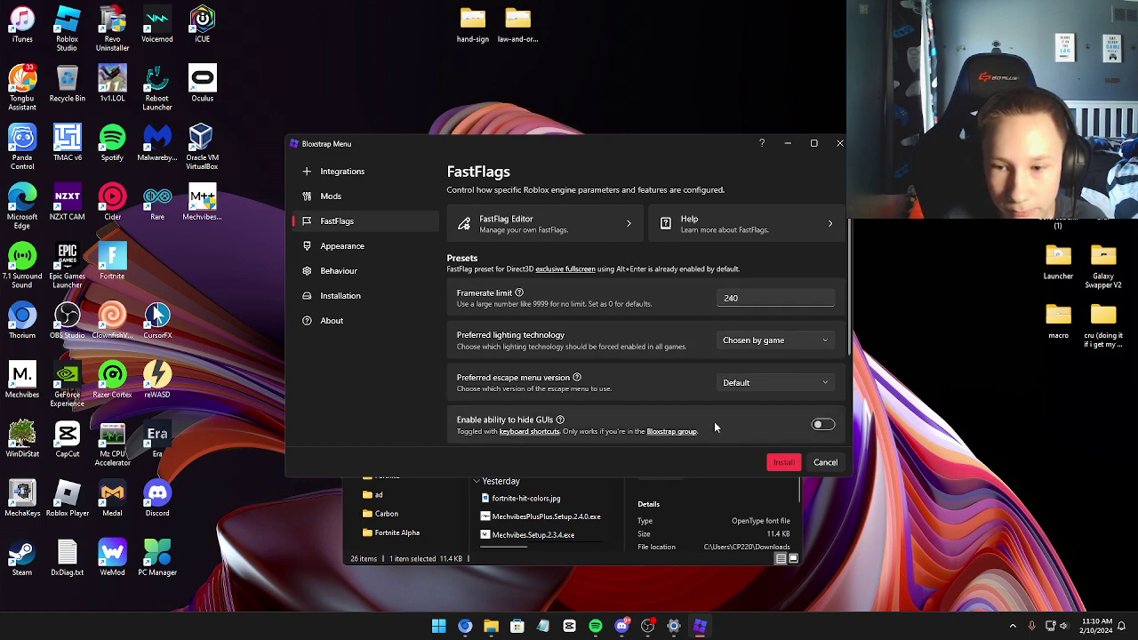
click(782, 466)
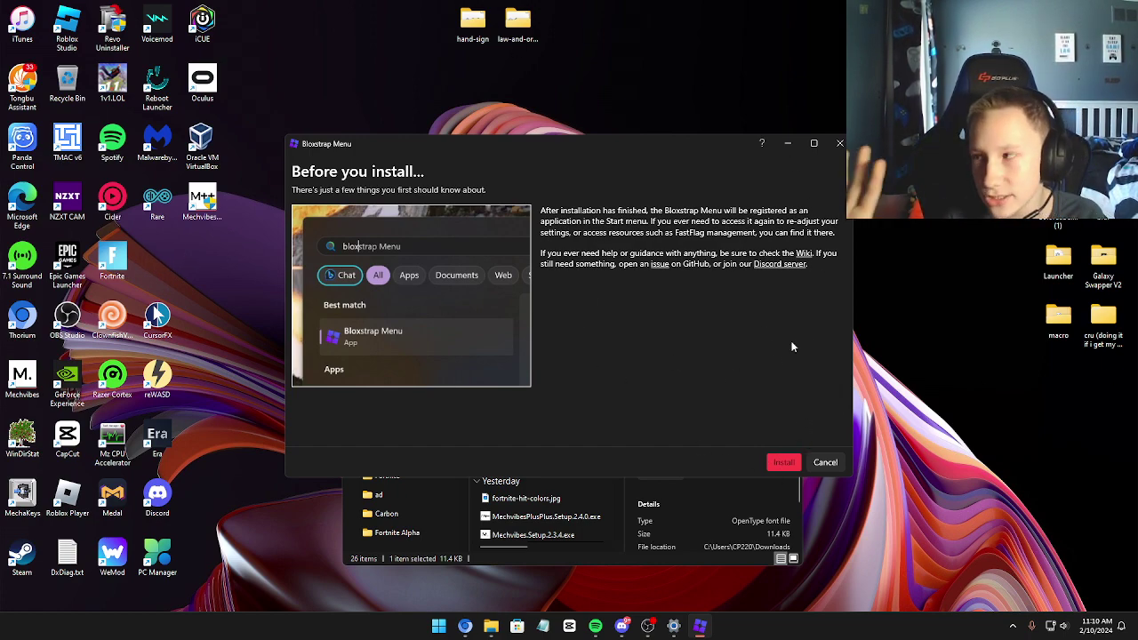
- Search Windows for "bloxstrap menu" and dismiss the search
key(super)
text(b)
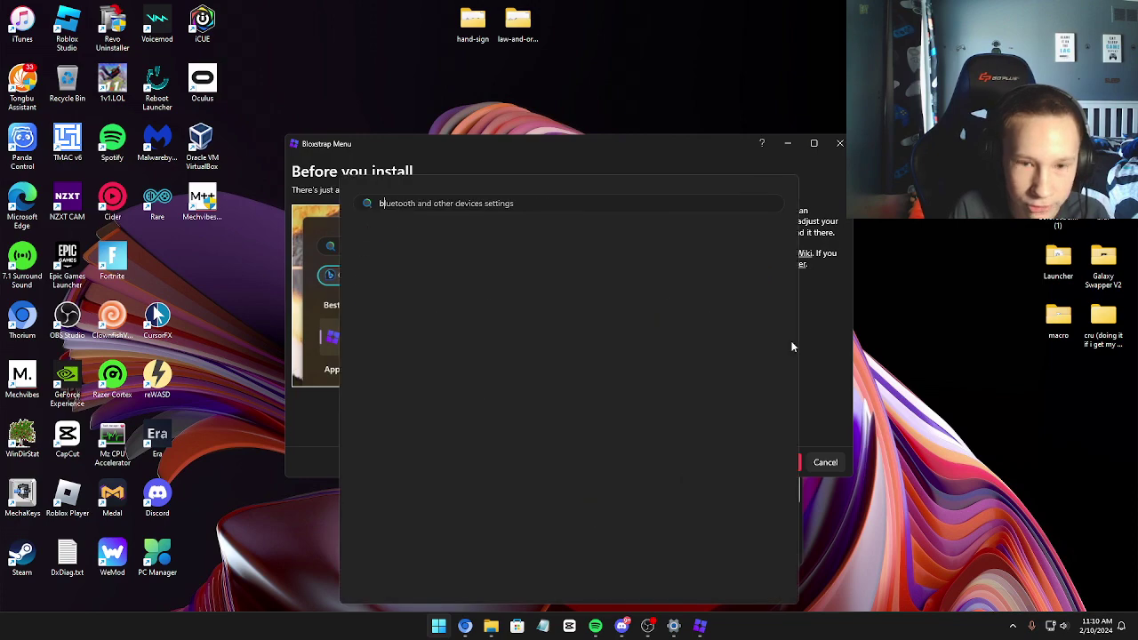
text(loxstrap menu)
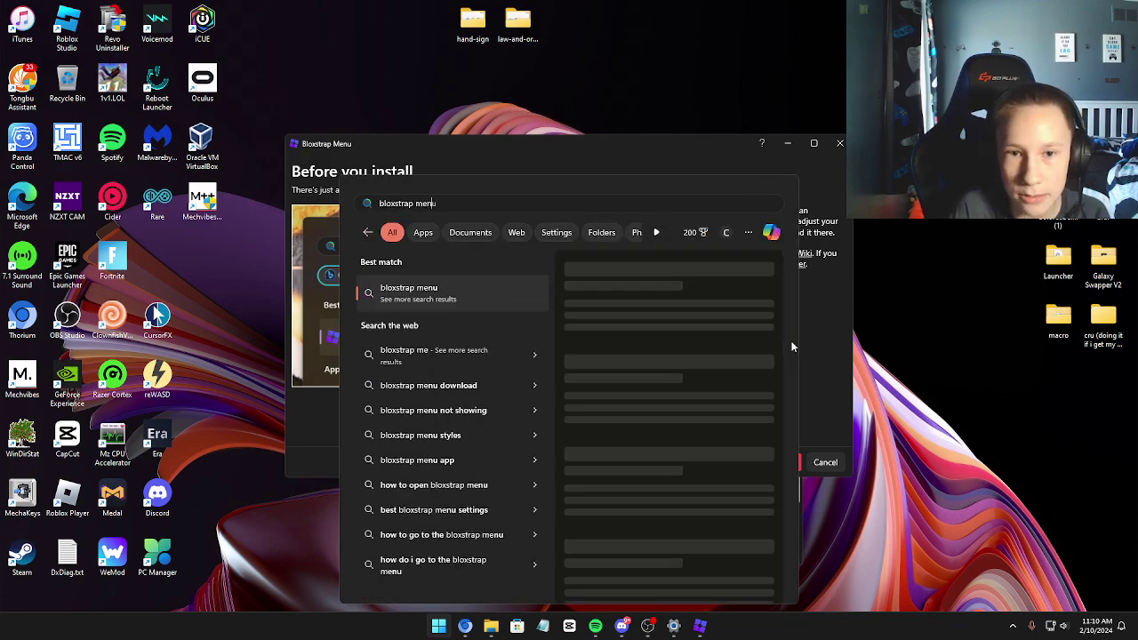
key(Escape)
key(Escape)
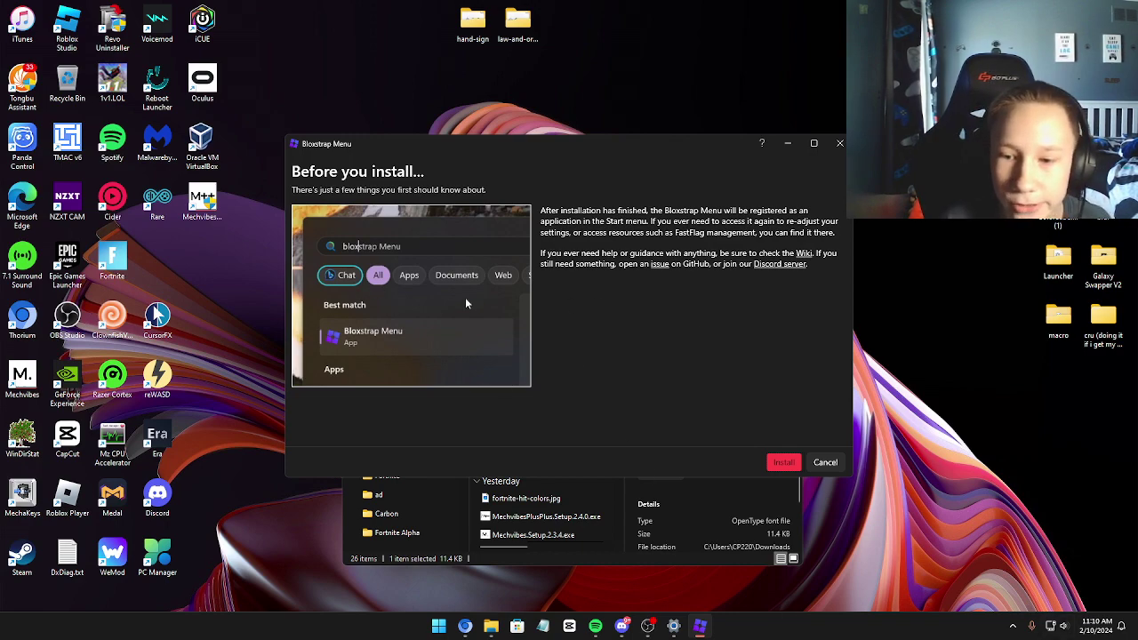
- Install Bloxstrap with the chosen settings and close the Downloads window
click(781, 464)
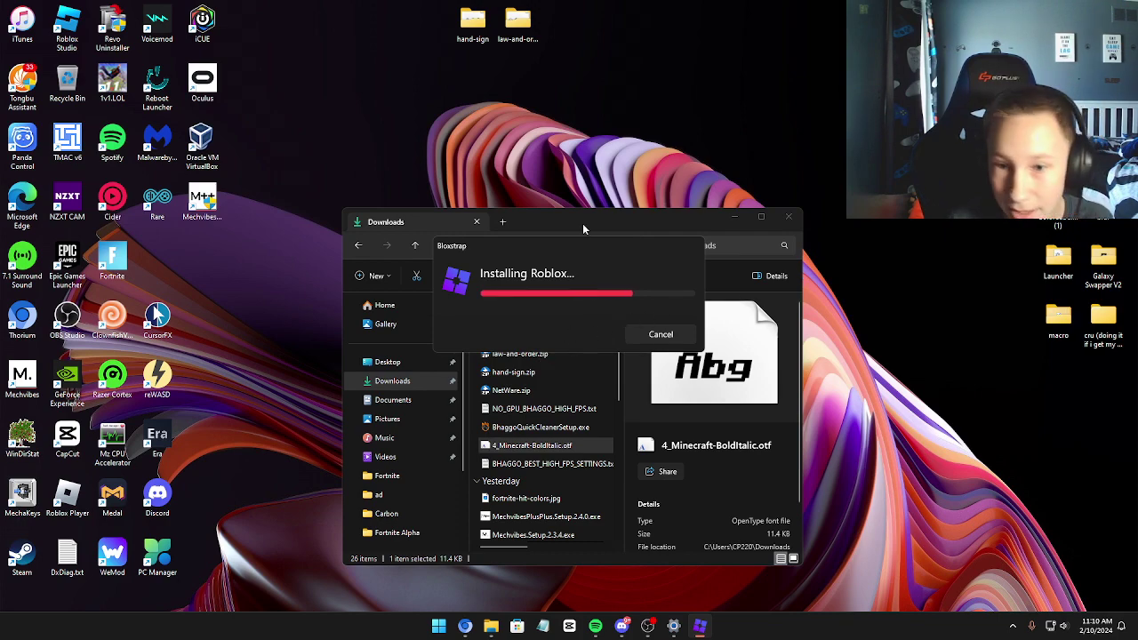
click(789, 219)
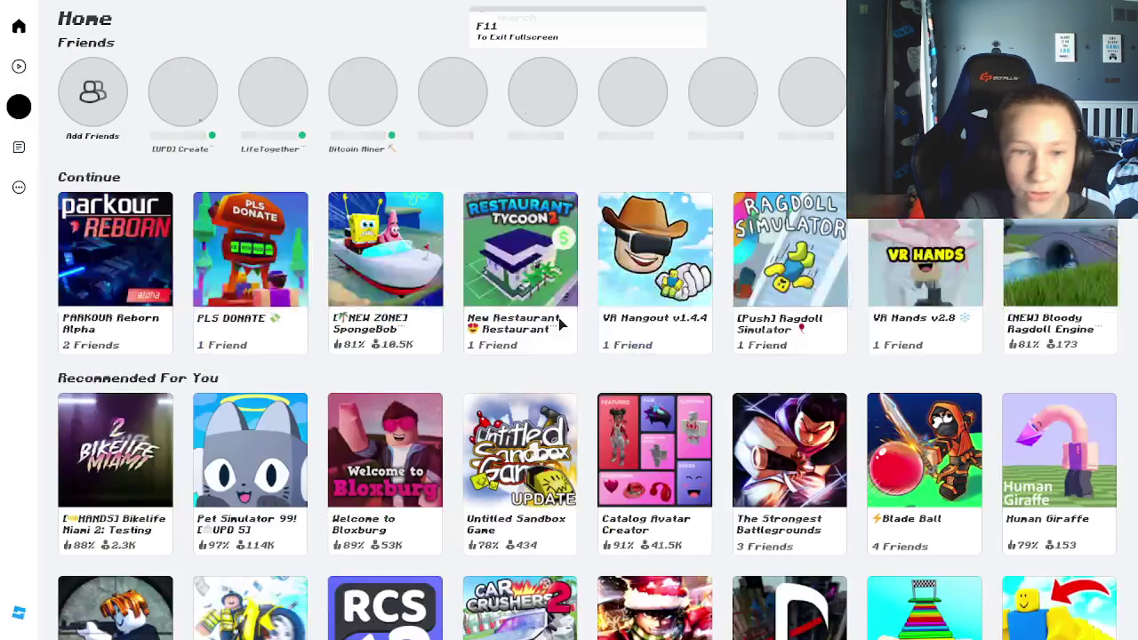
- Launch PARKOUR Reborn Alpha from the Roblox home page and start a run from its main menu
click(115, 249)
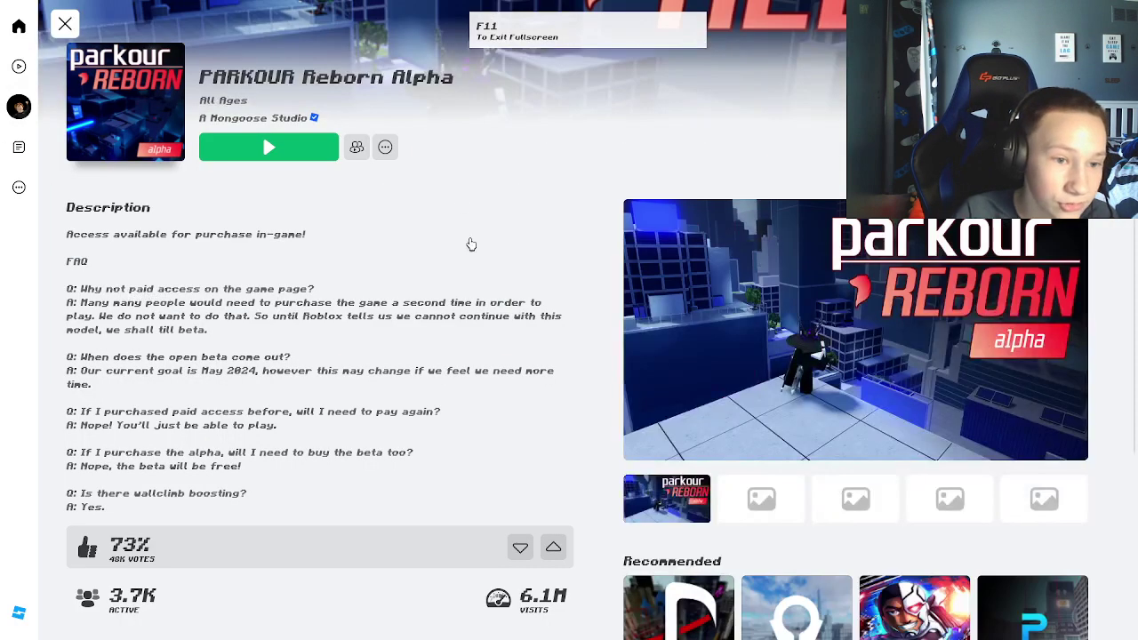
click(266, 147)
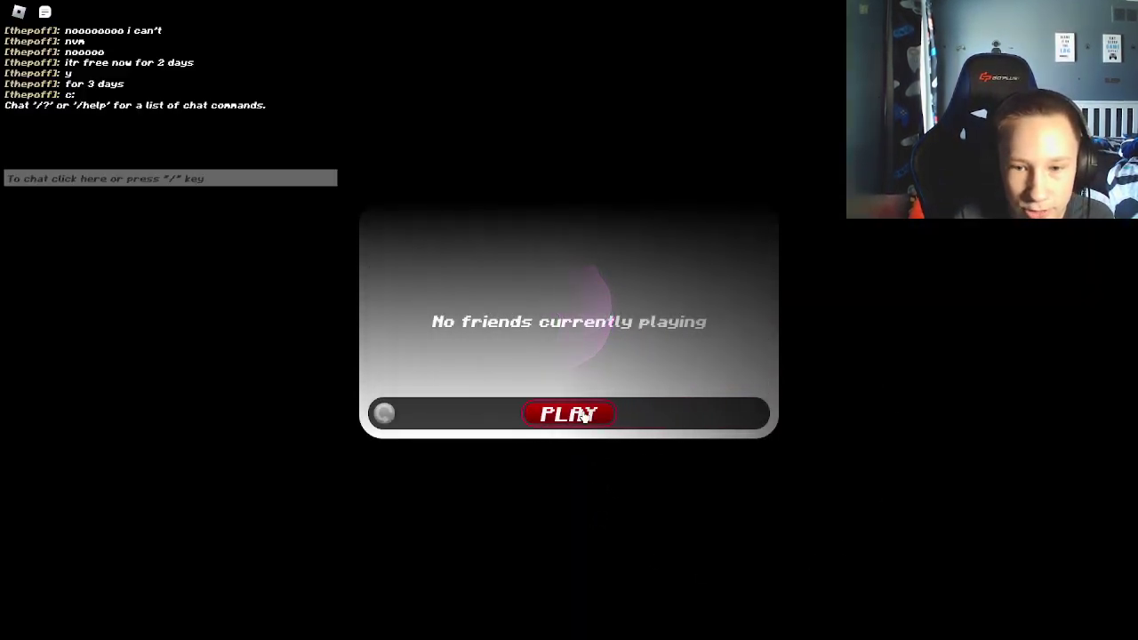
click(585, 411)
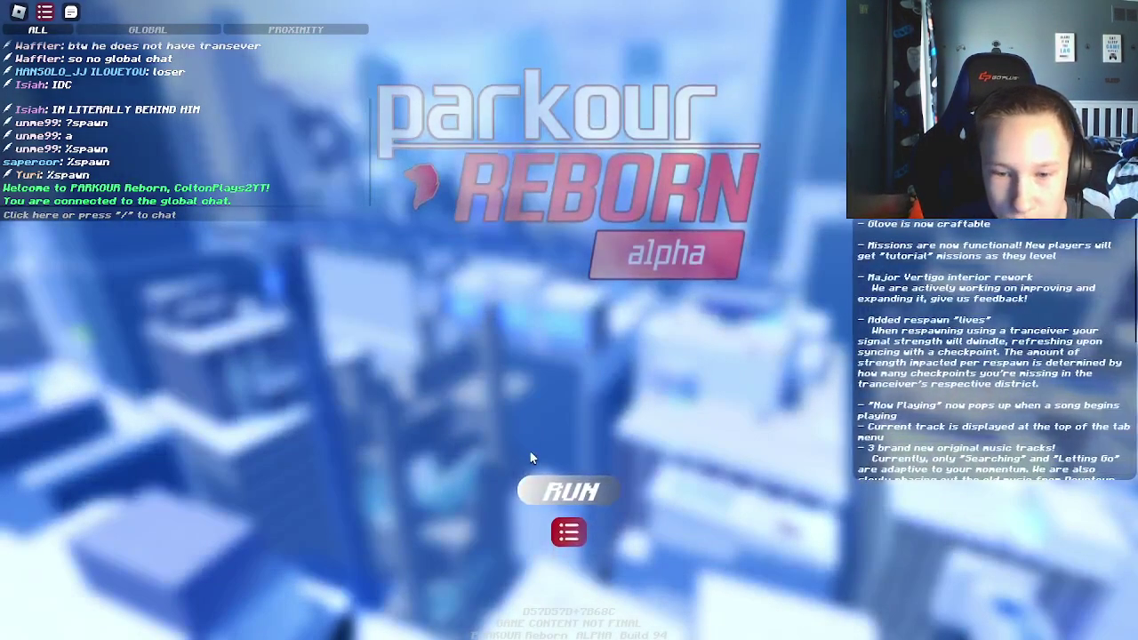
click(551, 487)
- Run, jump and slide around the indoor area of PARKOUR Reborn to examine the custom font in the game interface
key(w)
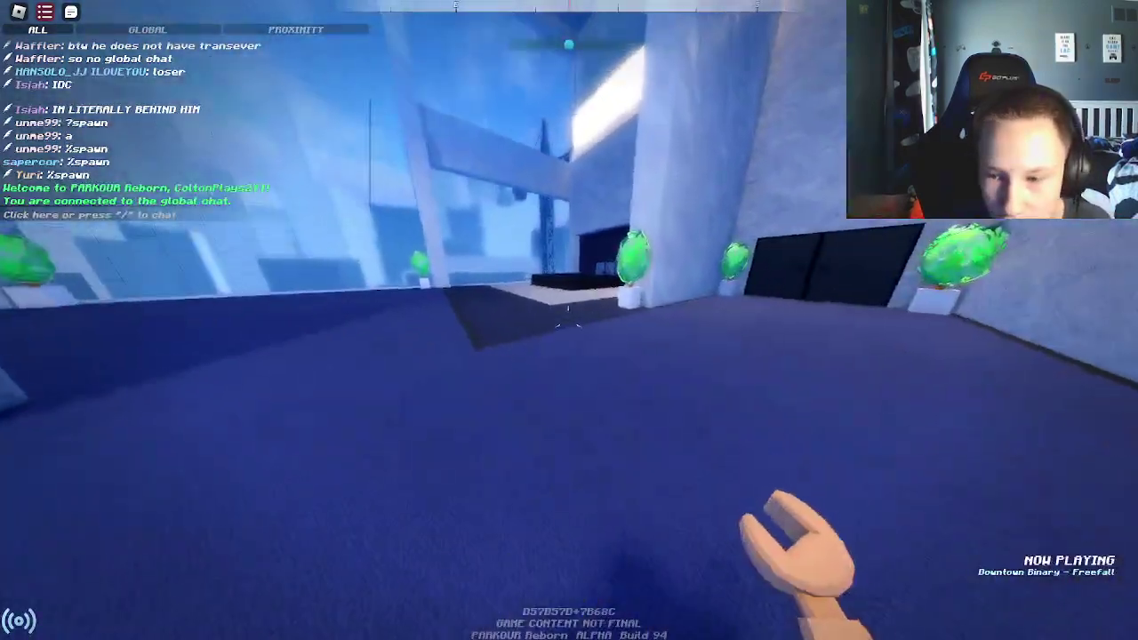
key(space)
key(w)
key(space)
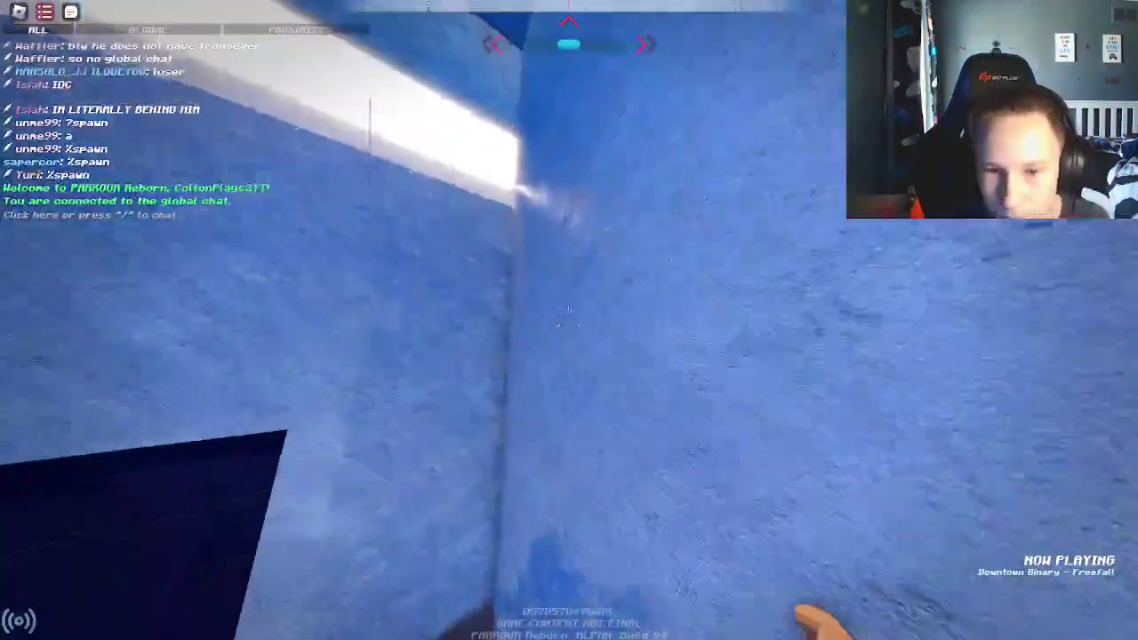
key(w)
key(space)
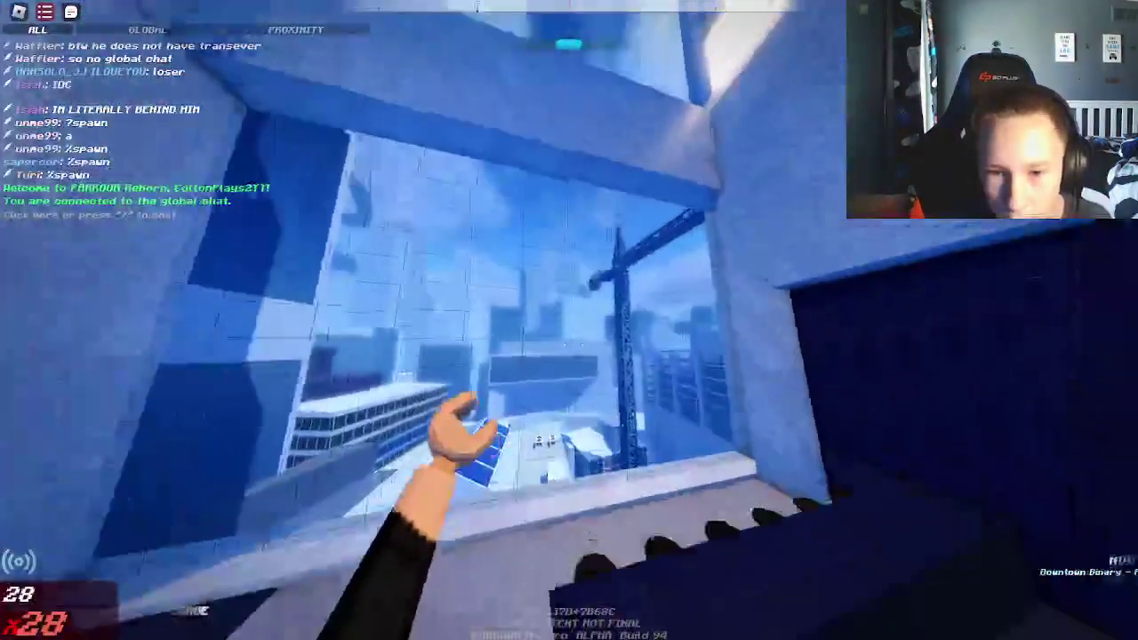
key(space)
key(w)
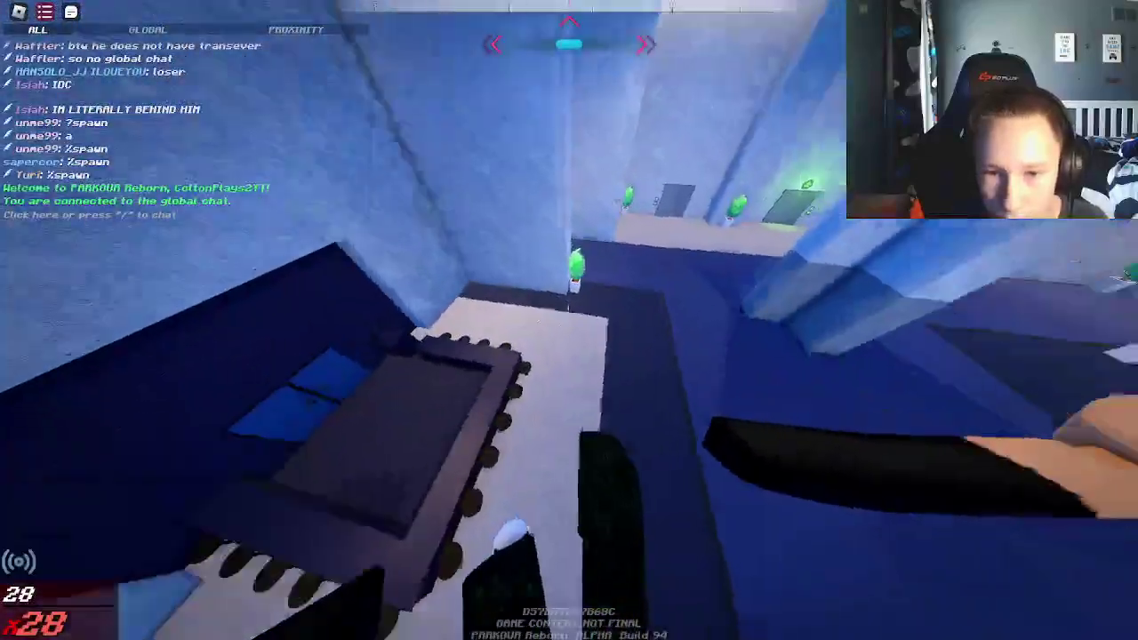
key(w)
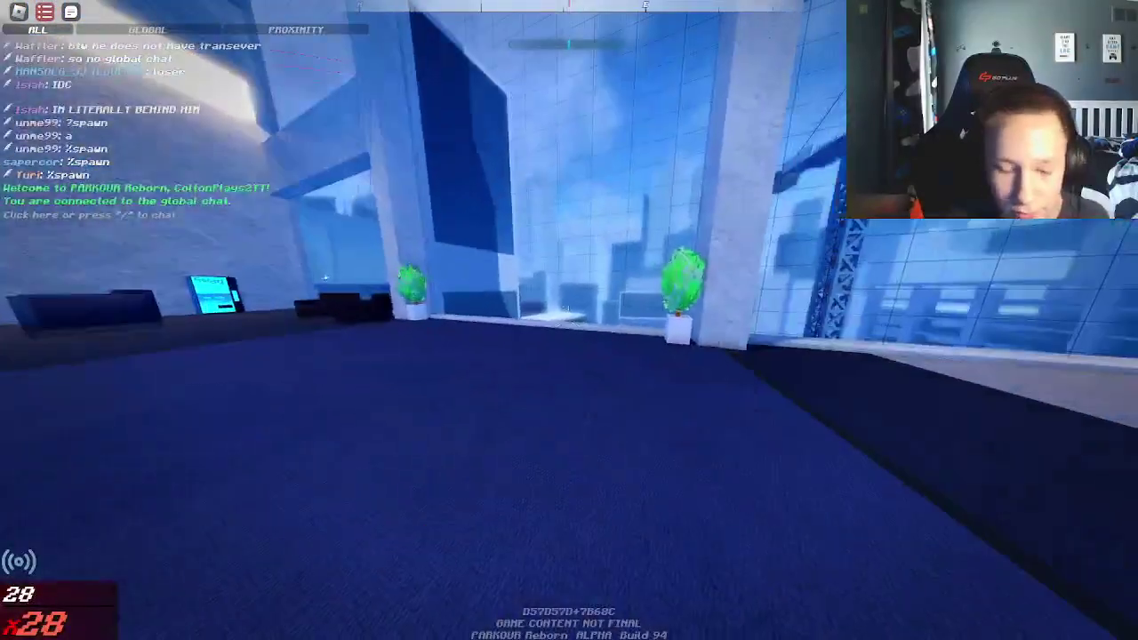
key(shift+F5)
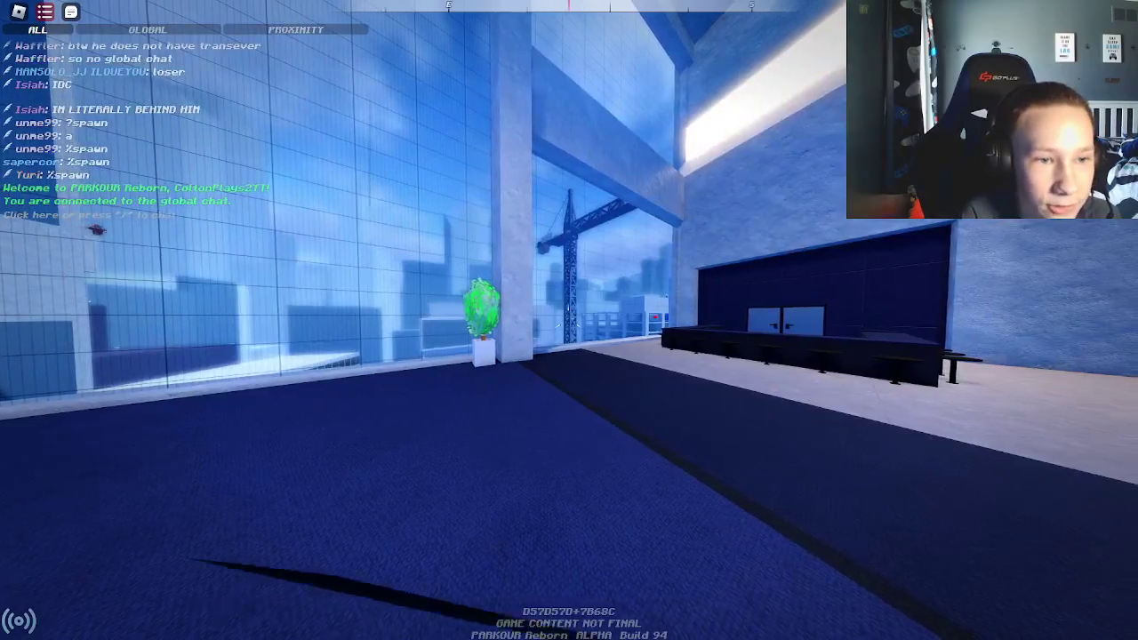
key(w)
key(w)
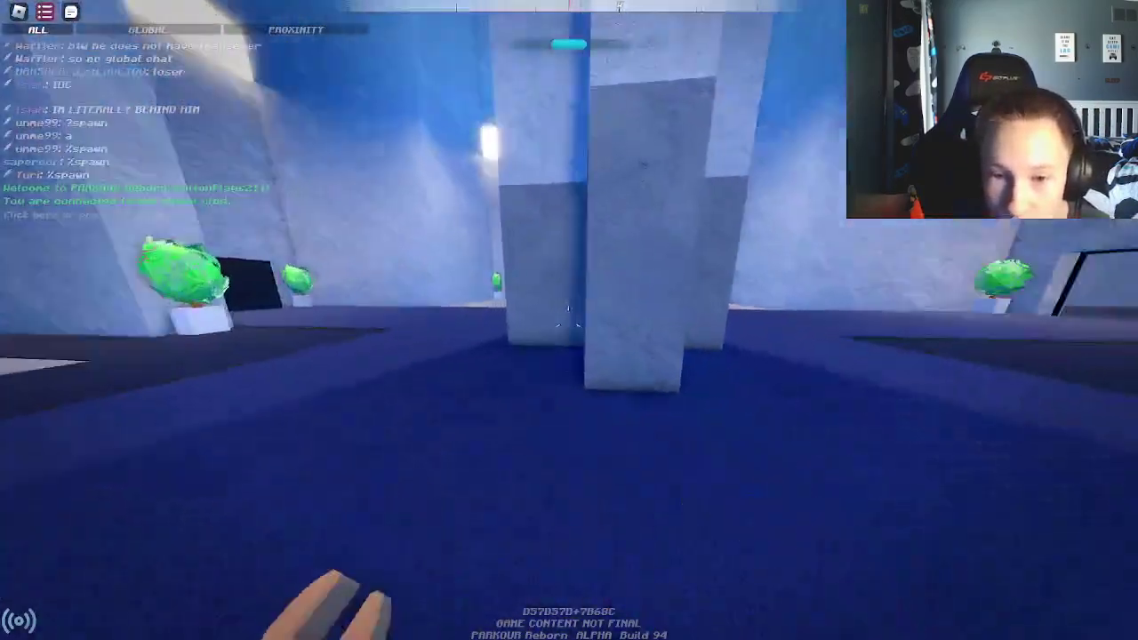
key(w)
key(space)
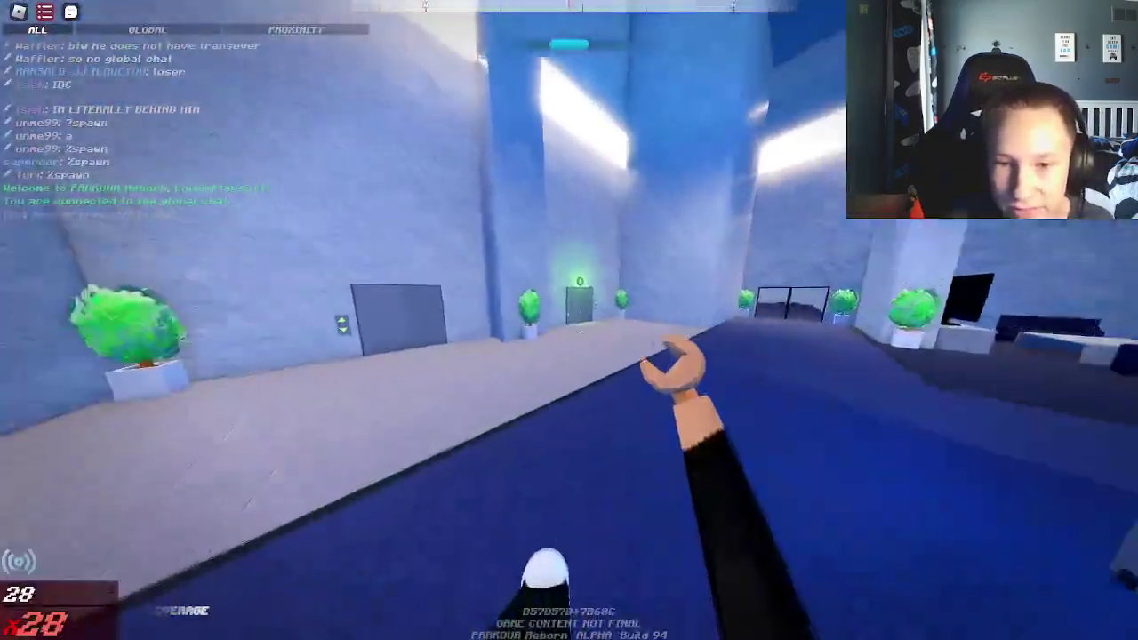
key(w)
key(space)
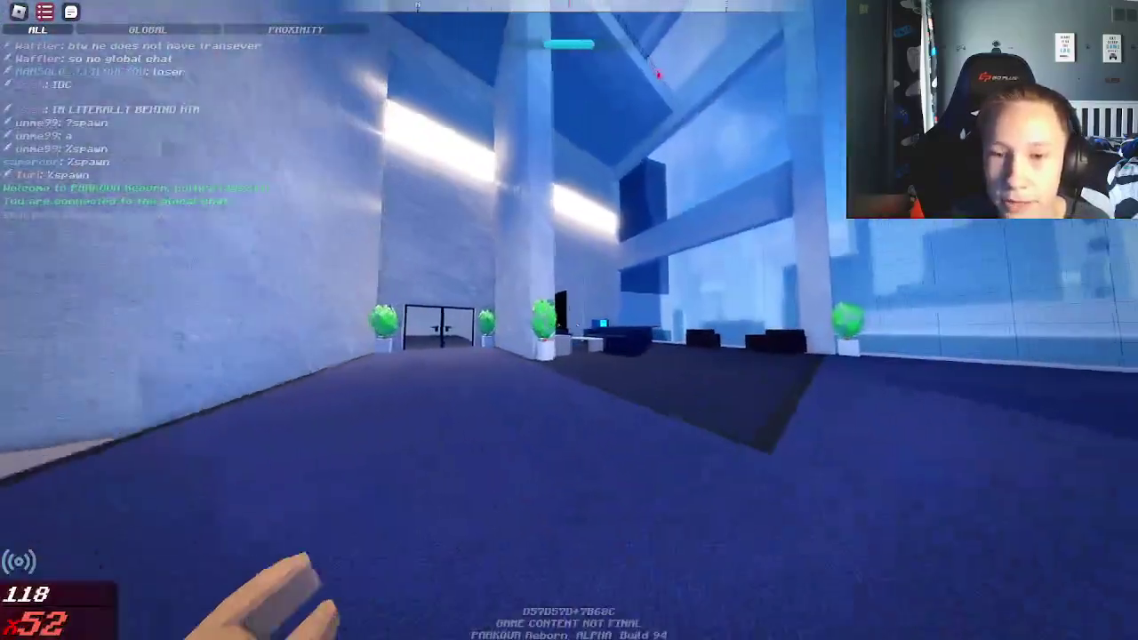
key(w)
key(space)
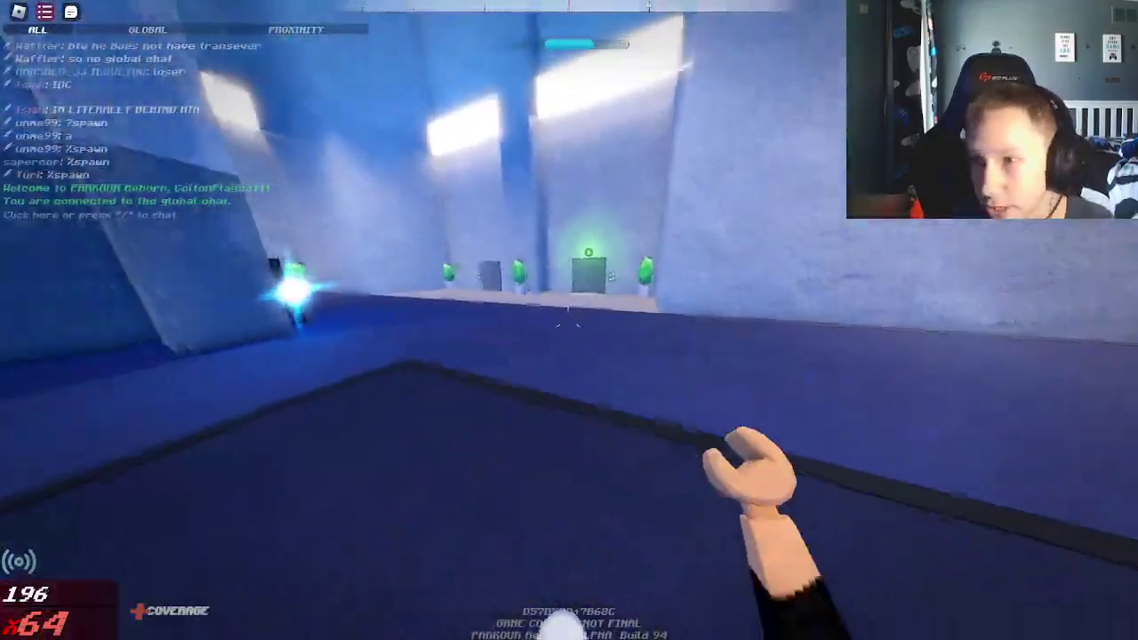
key(w)
key(shift)
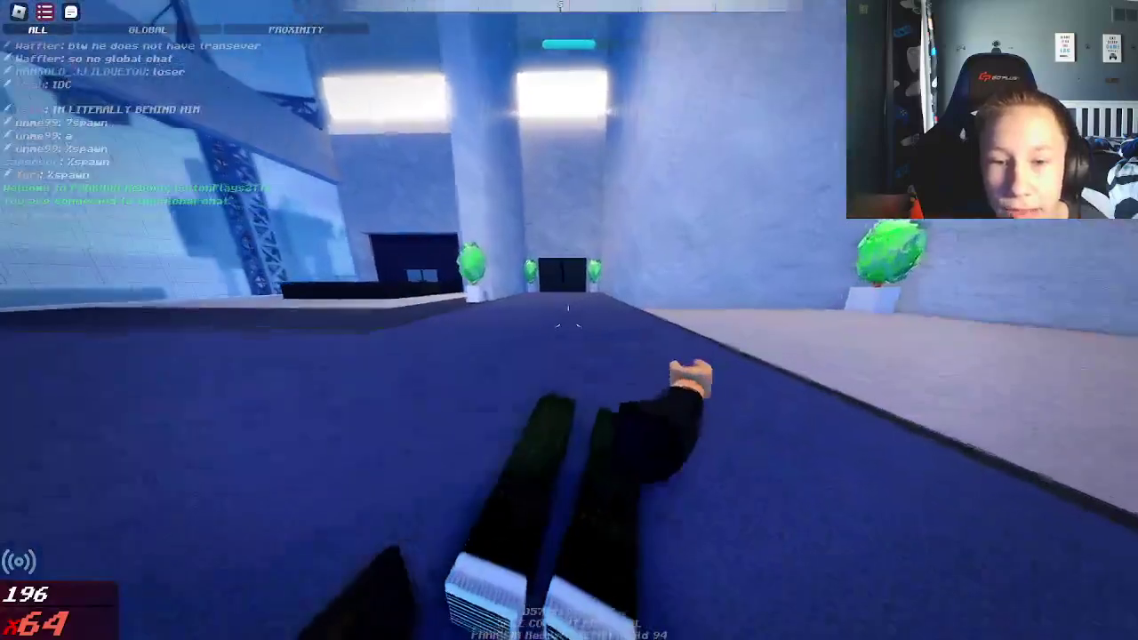
key(super)
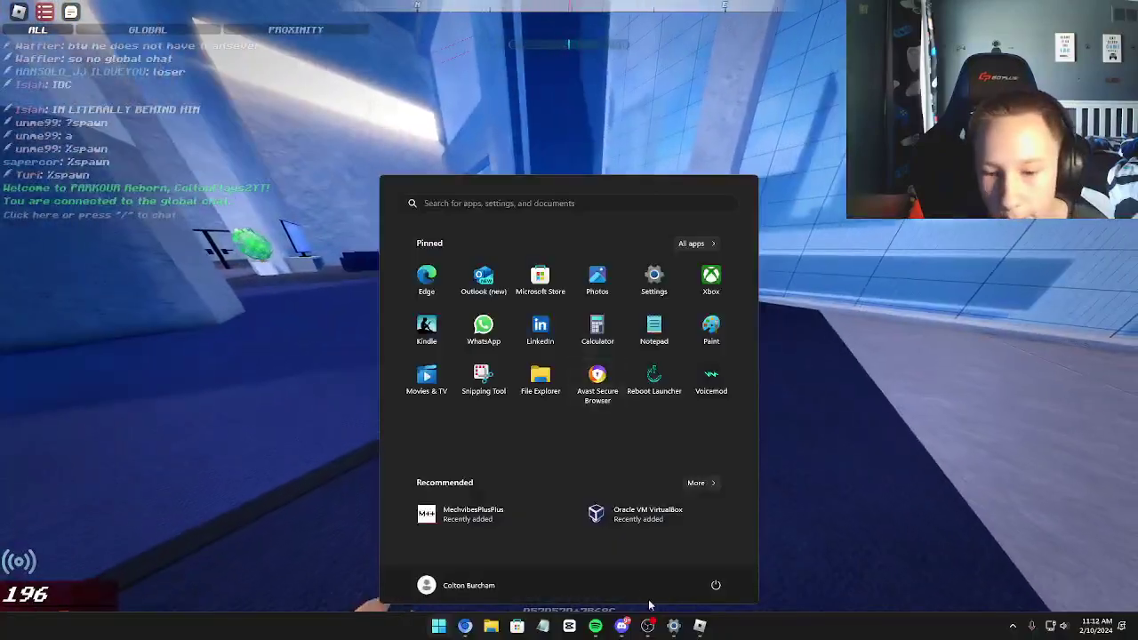
click(647, 626)
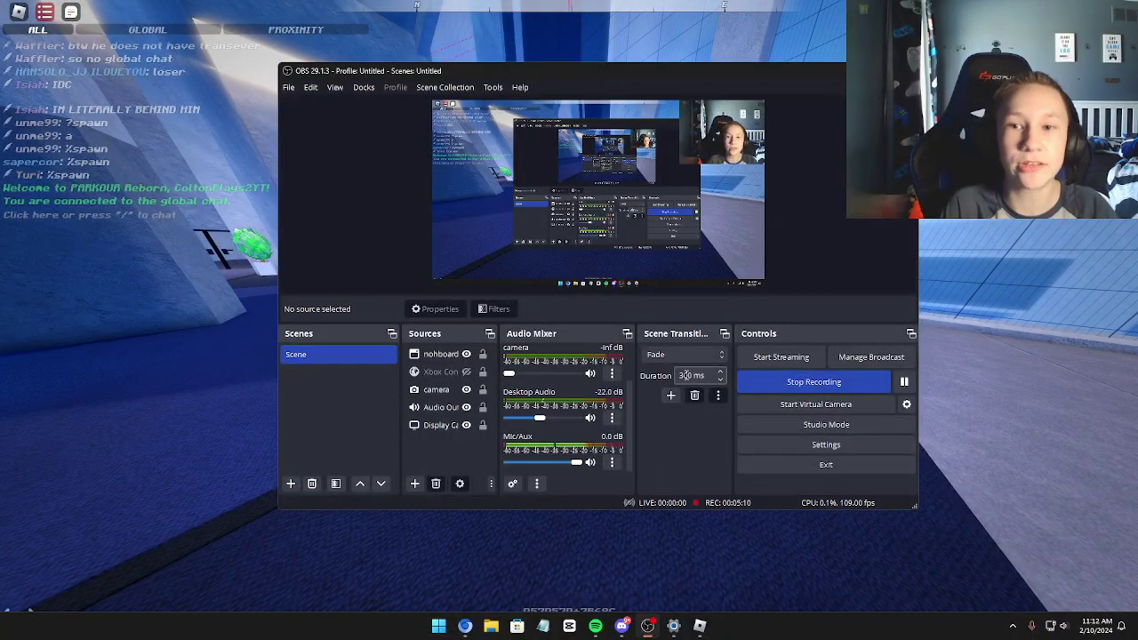